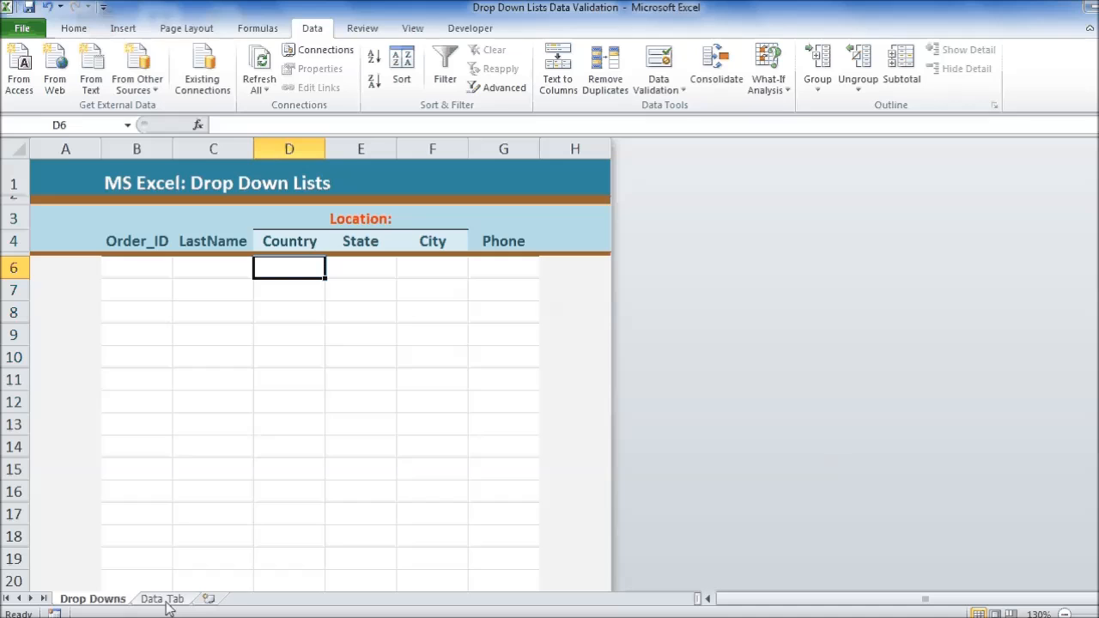
Step: Examine the Country, State/Province and Cities lists on the Data Tab sheet
click(163, 599)
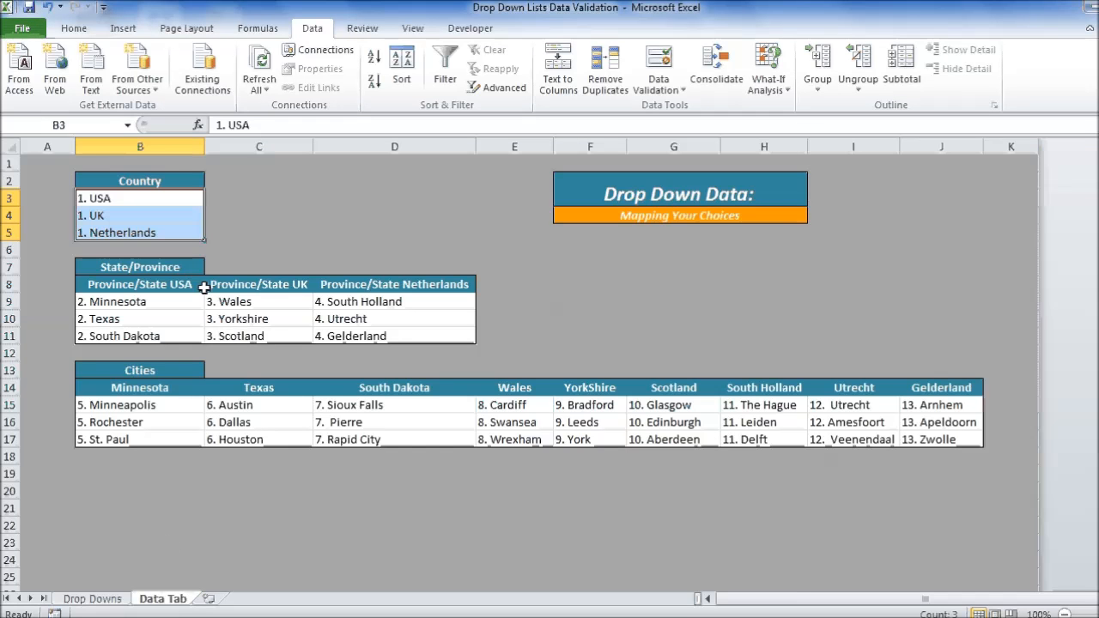
click(320, 214)
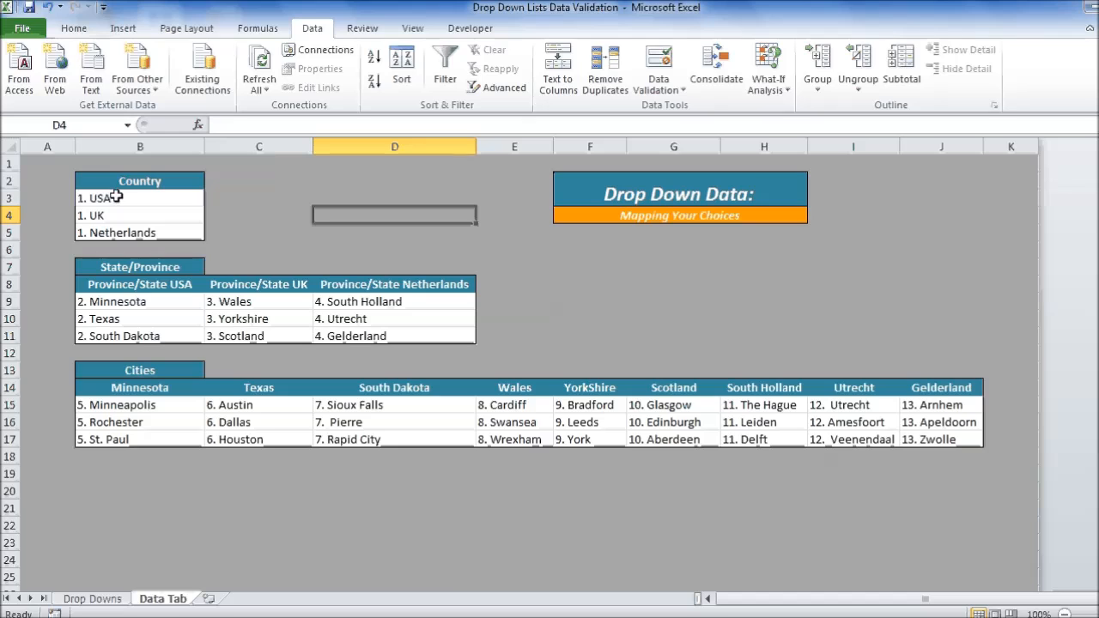
drag(160, 198, 196, 234)
click(300, 231)
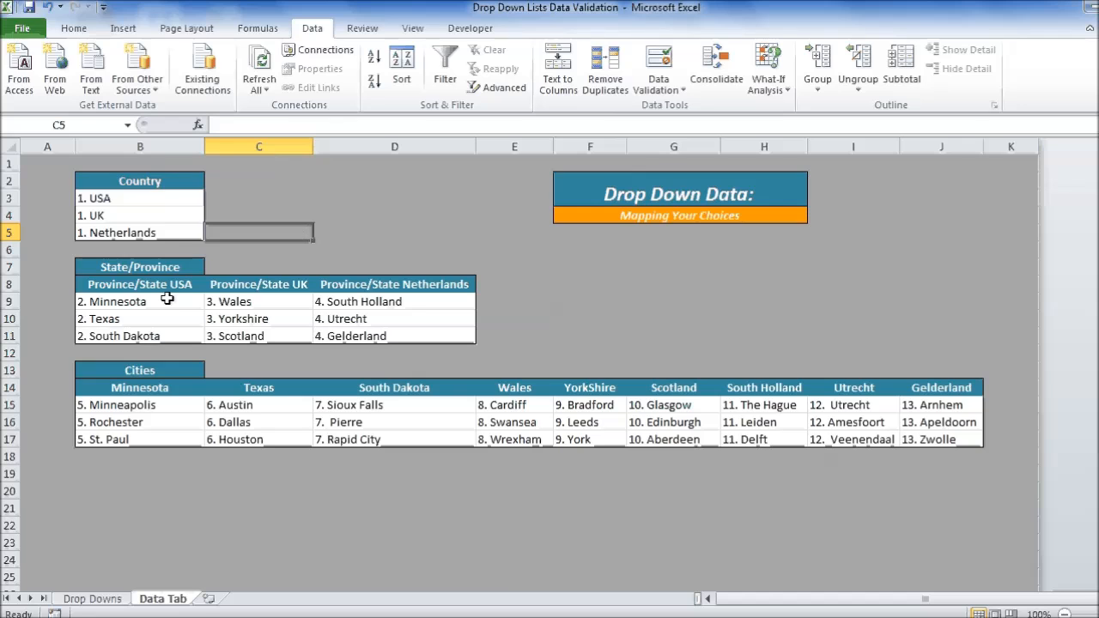
drag(153, 302, 401, 336)
drag(147, 406, 936, 433)
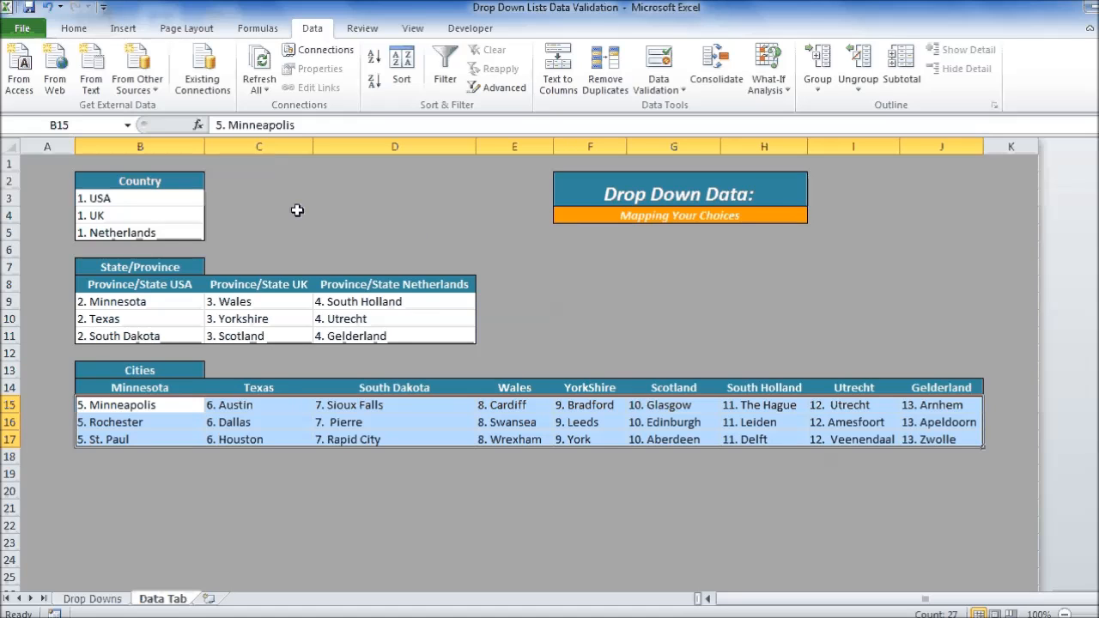
double_click(131, 202)
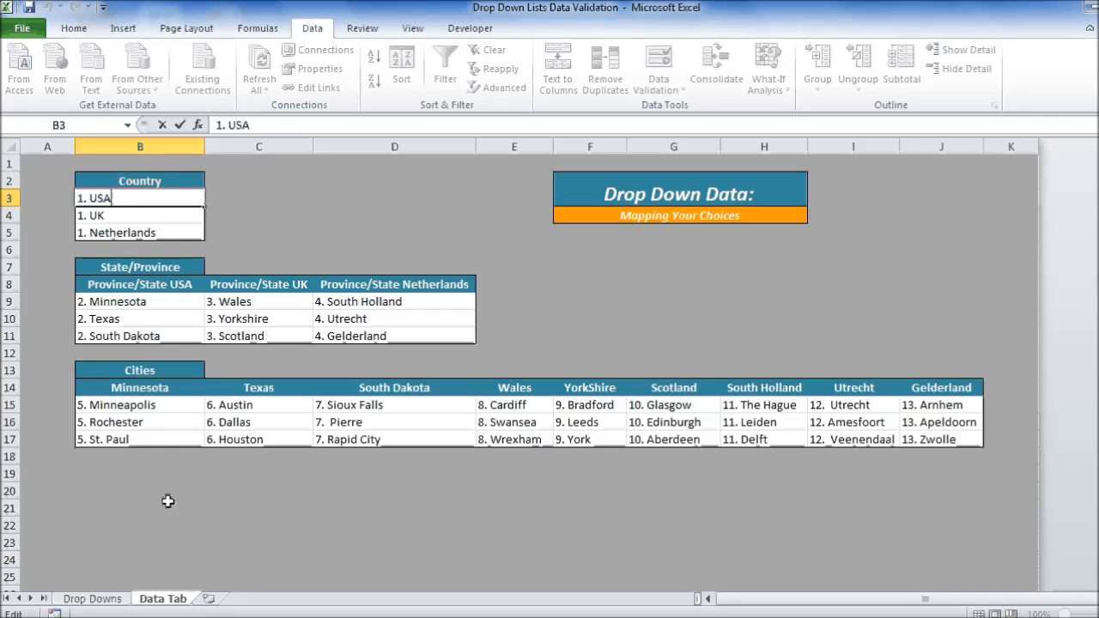
Step: Add list data validation to cell D6 of the Drop Downs sheet, using 'Data Tab'!$B$3:$B$5 as the source
click(93, 598)
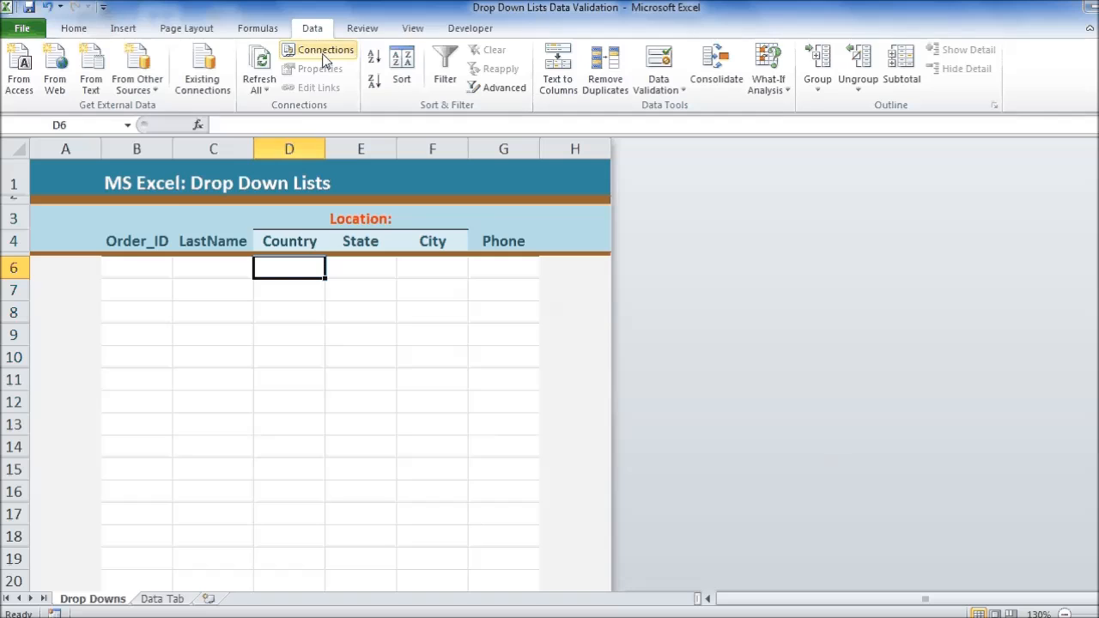
click(676, 67)
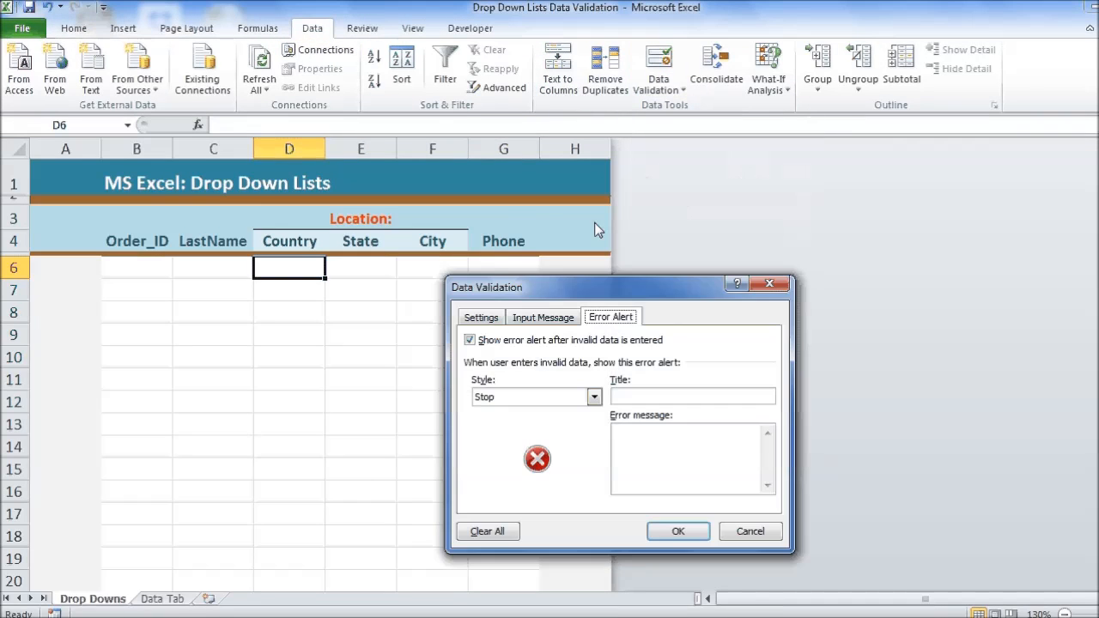
drag(616, 292, 524, 180)
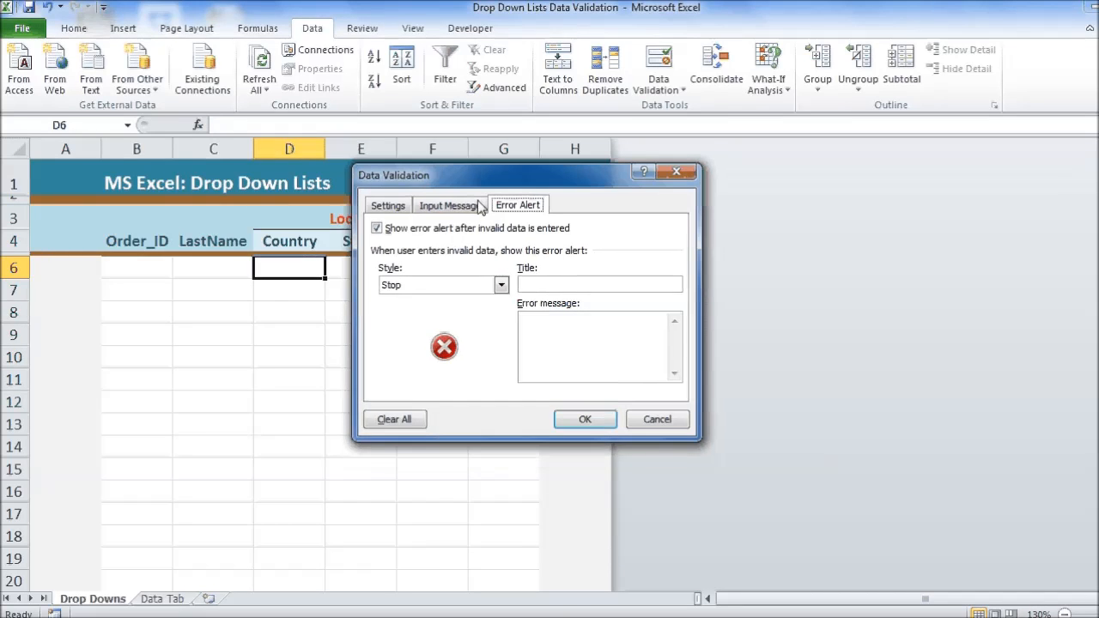
click(378, 210)
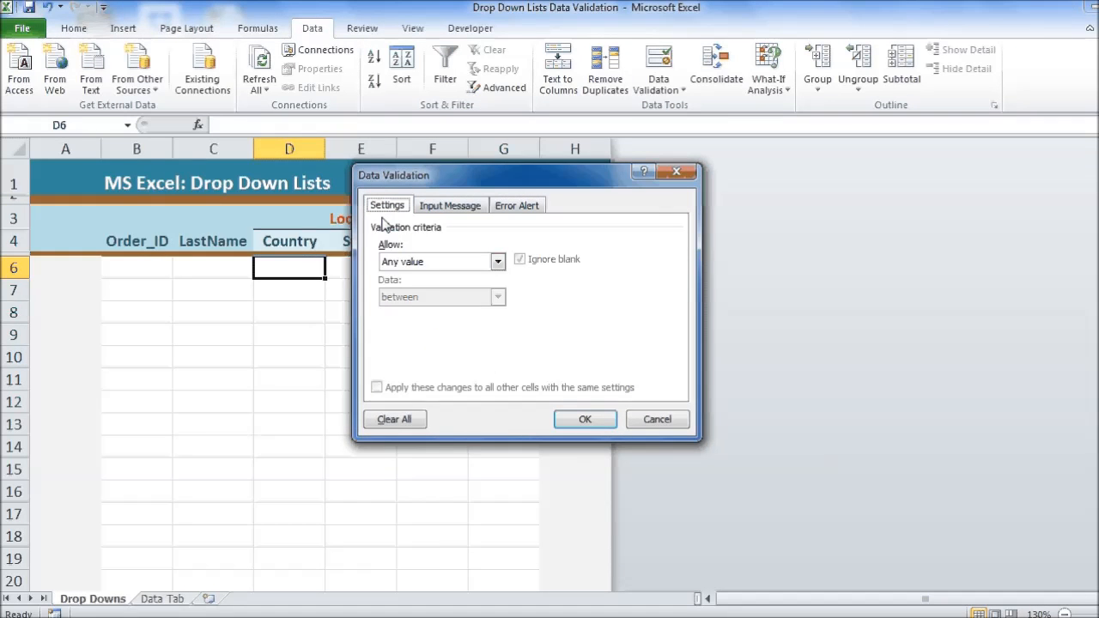
click(498, 263)
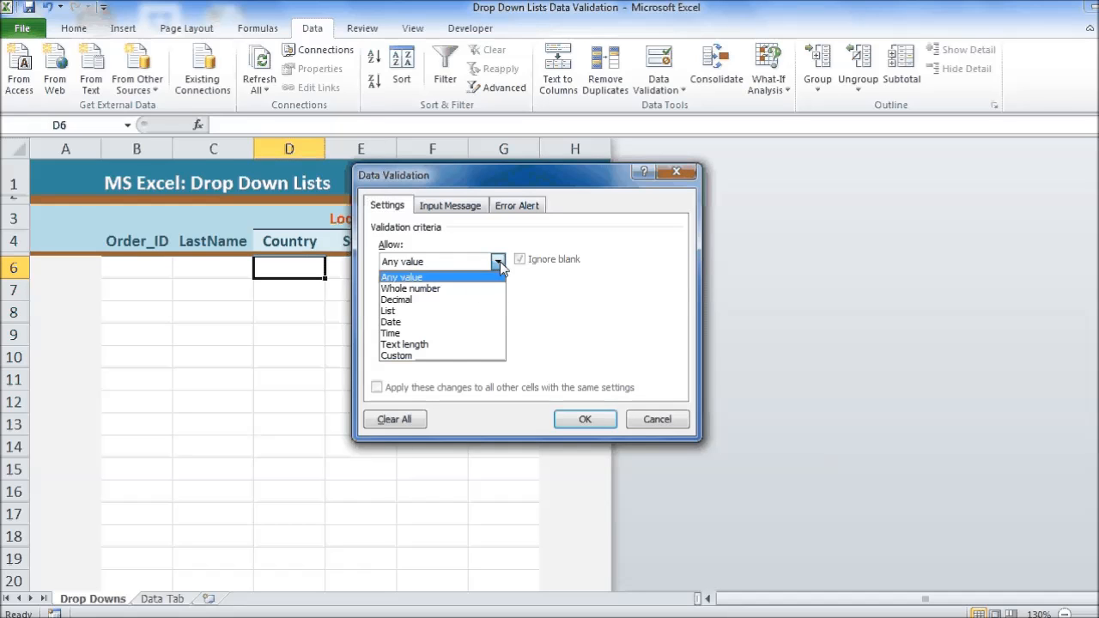
click(460, 313)
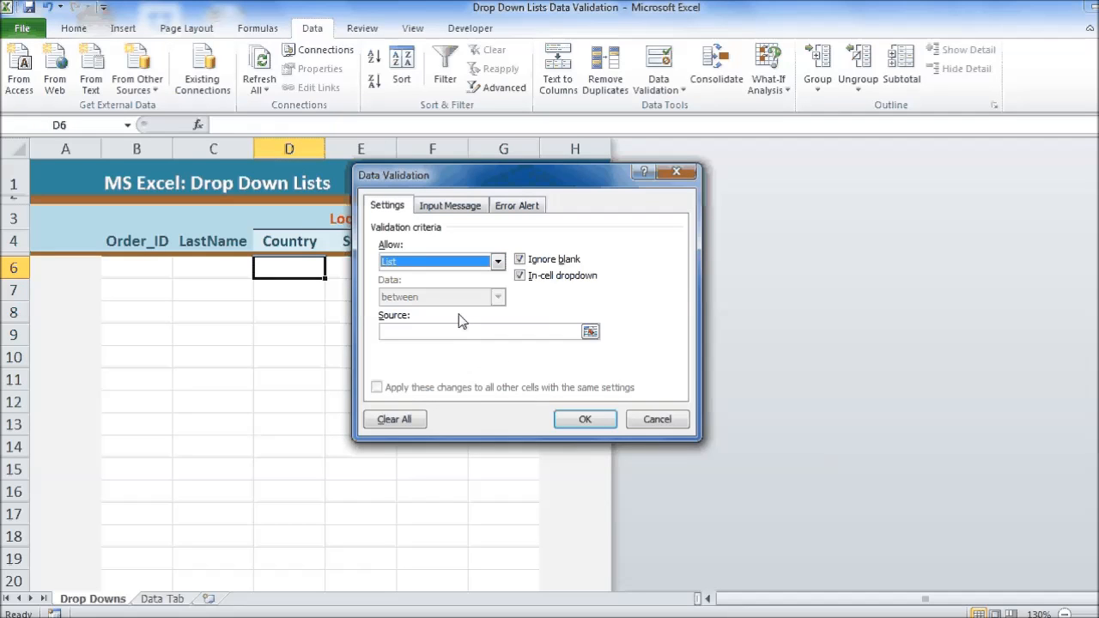
click(429, 332)
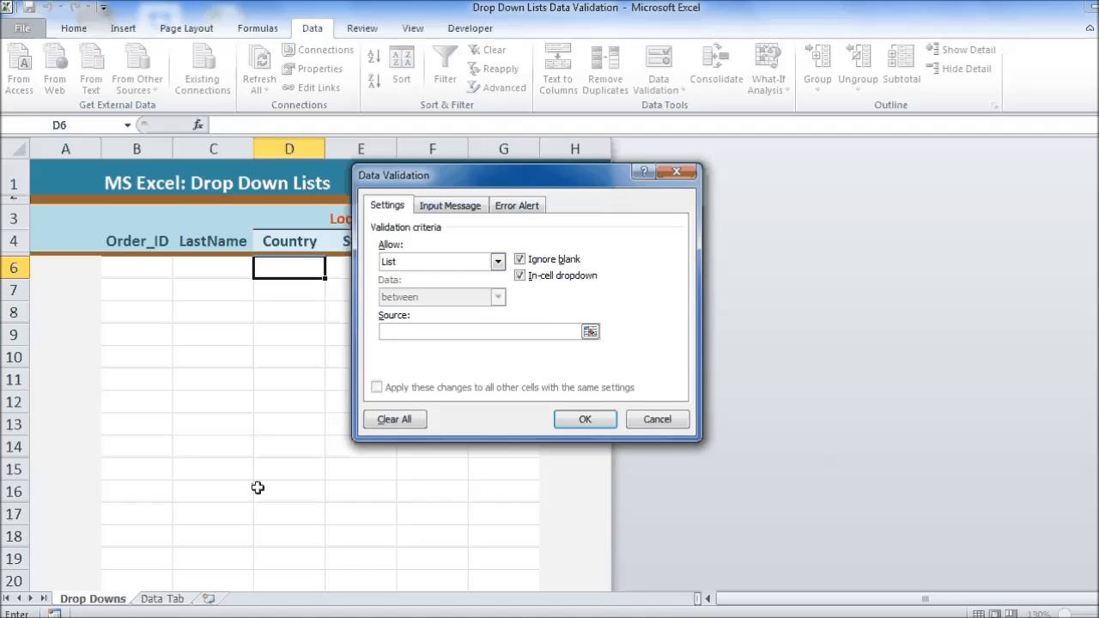
click(163, 598)
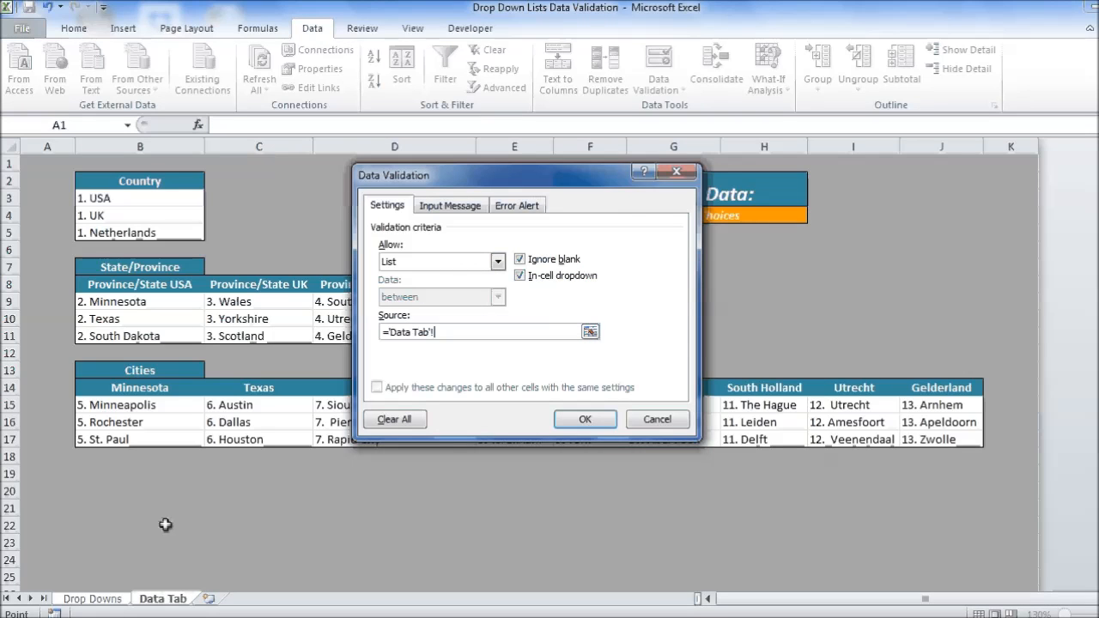
drag(104, 204, 105, 232)
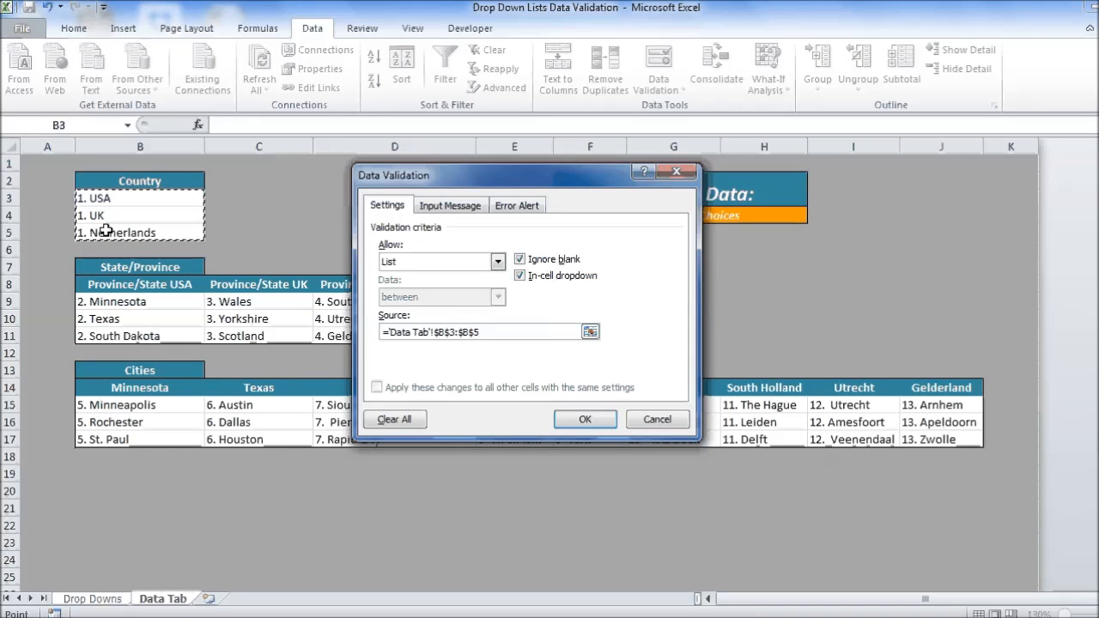
click(595, 422)
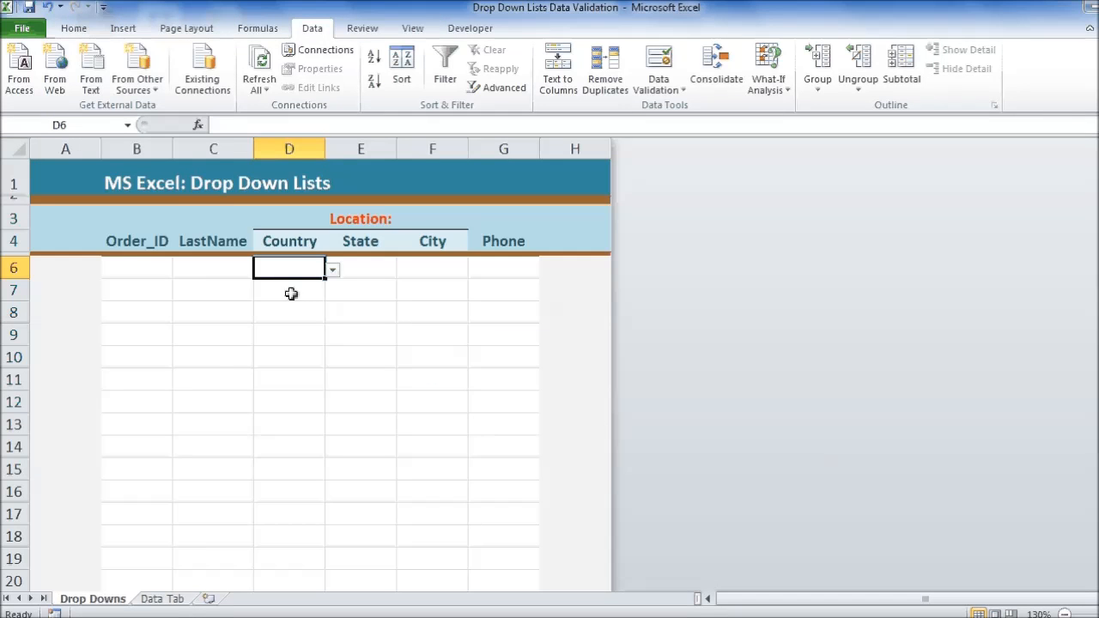
Step: Copy the country drop-down from D6 down the Country column and check it in several cells
click(332, 270)
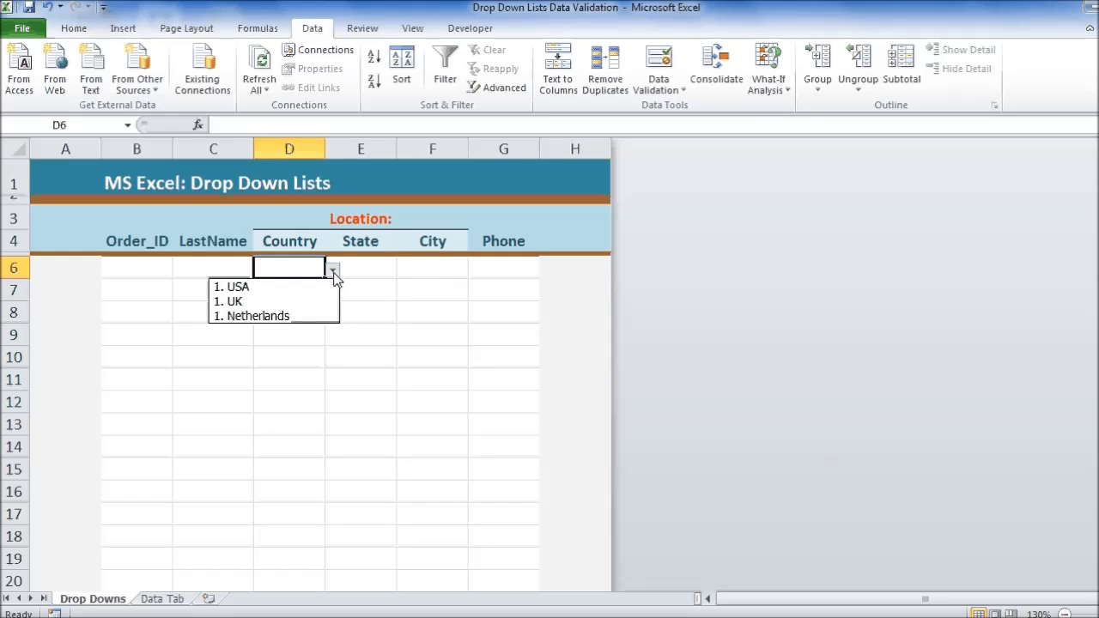
click(333, 273)
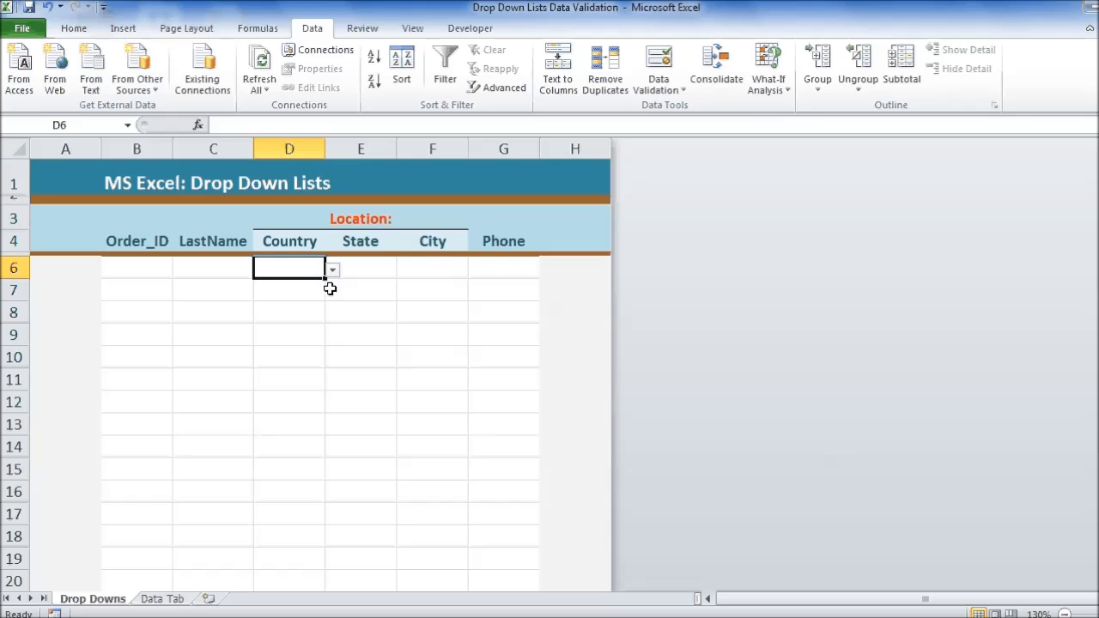
drag(326, 280, 321, 601)
click(295, 400)
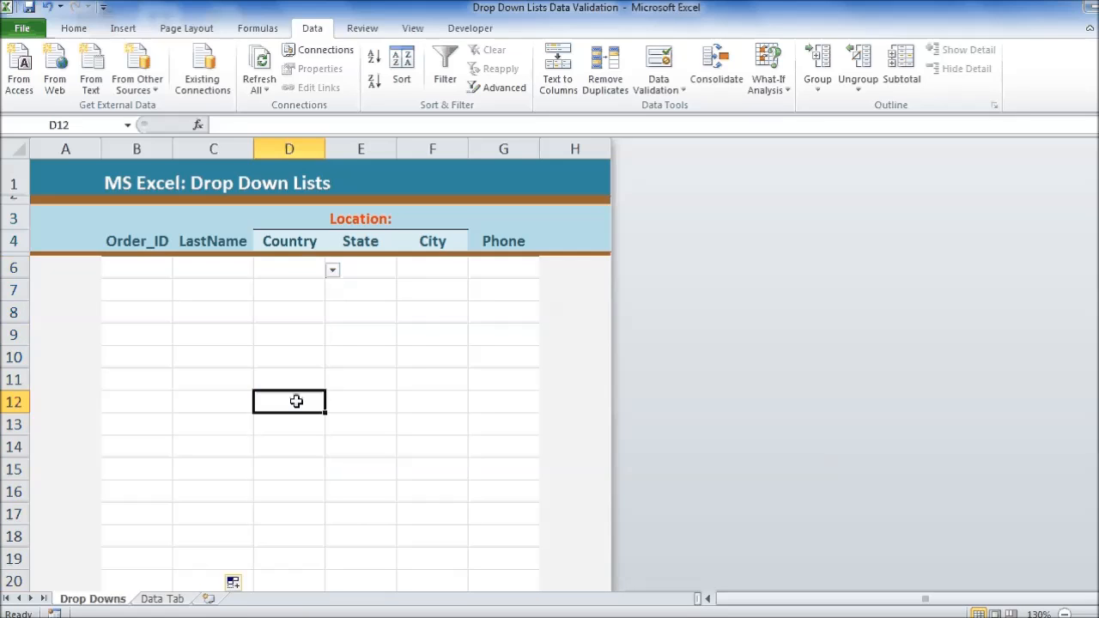
click(332, 404)
click(292, 374)
click(289, 352)
click(280, 319)
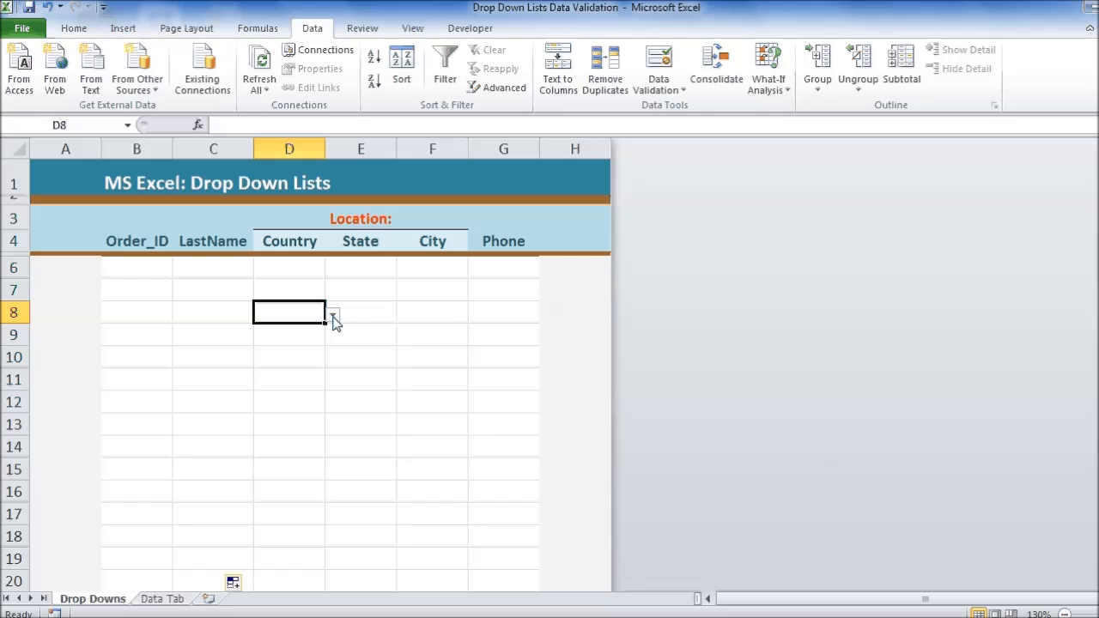
click(332, 318)
Step: Add the input message "Select a value from the list." to the data validation of D6
click(292, 268)
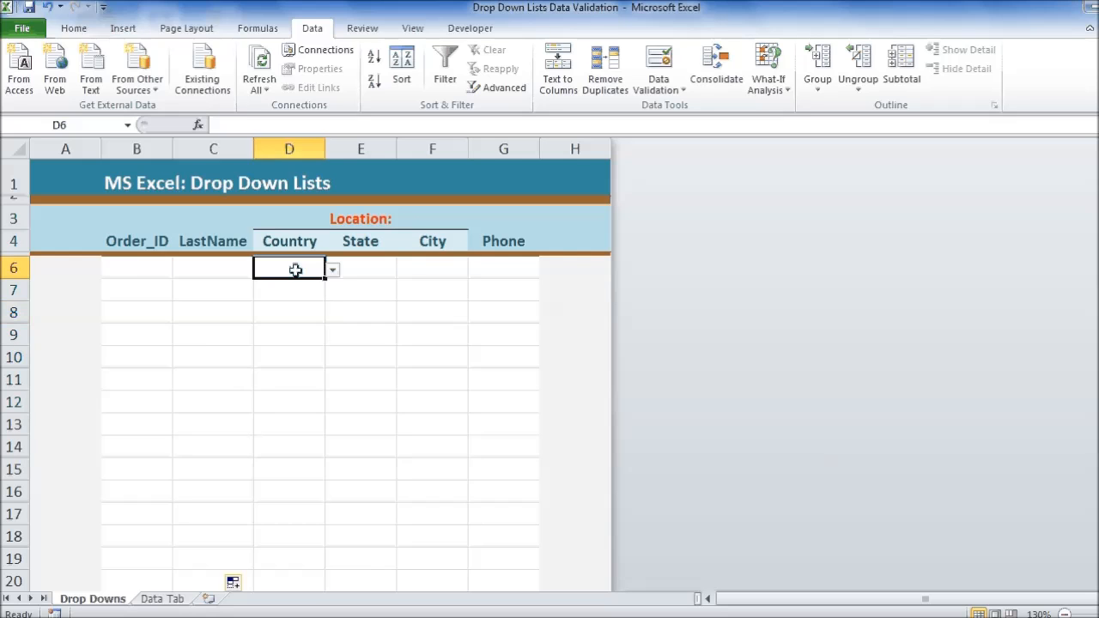
click(665, 79)
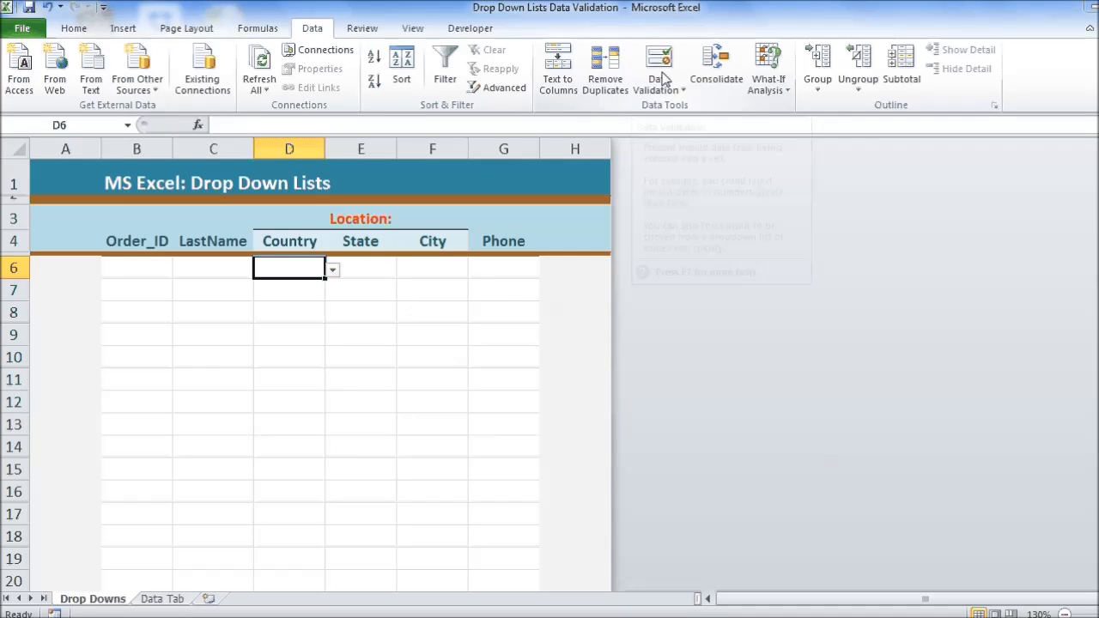
click(438, 207)
click(481, 337)
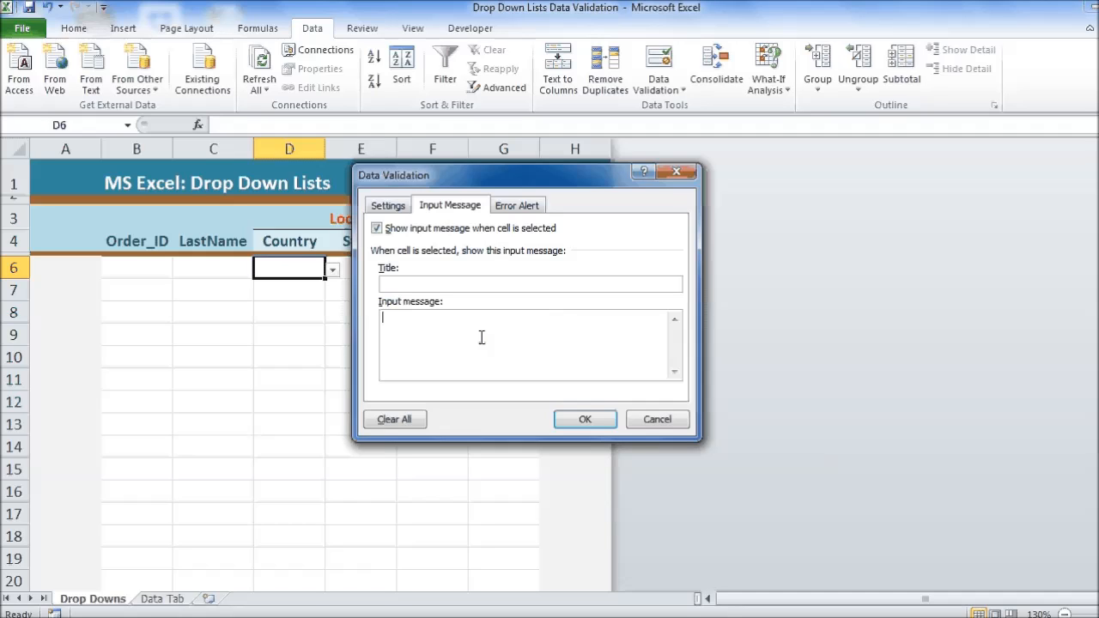
text(Select a value from the list.)
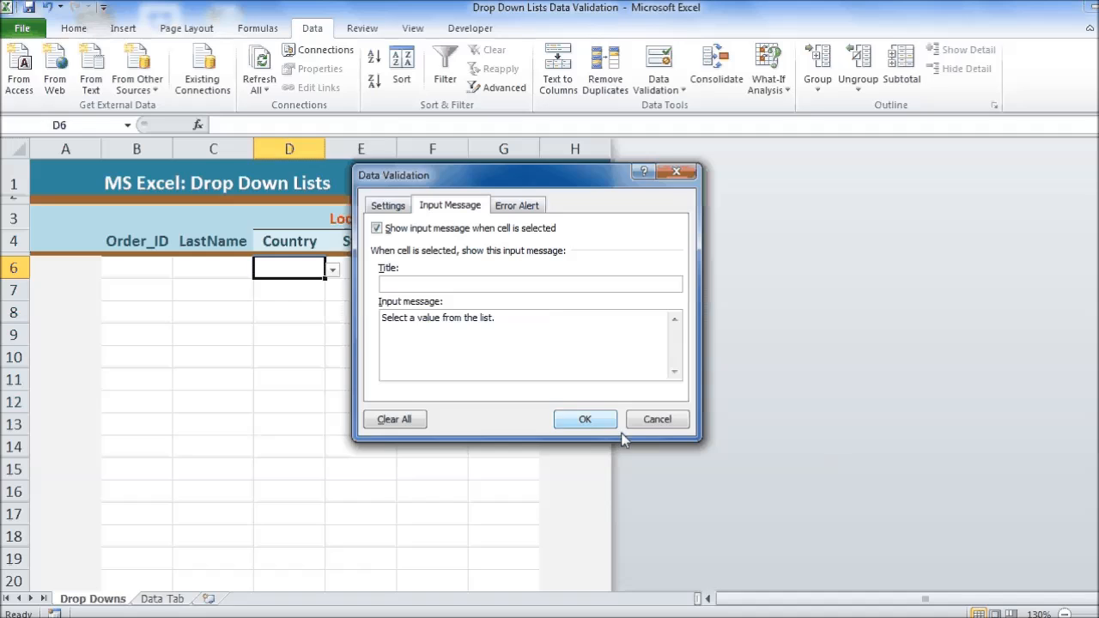
click(586, 420)
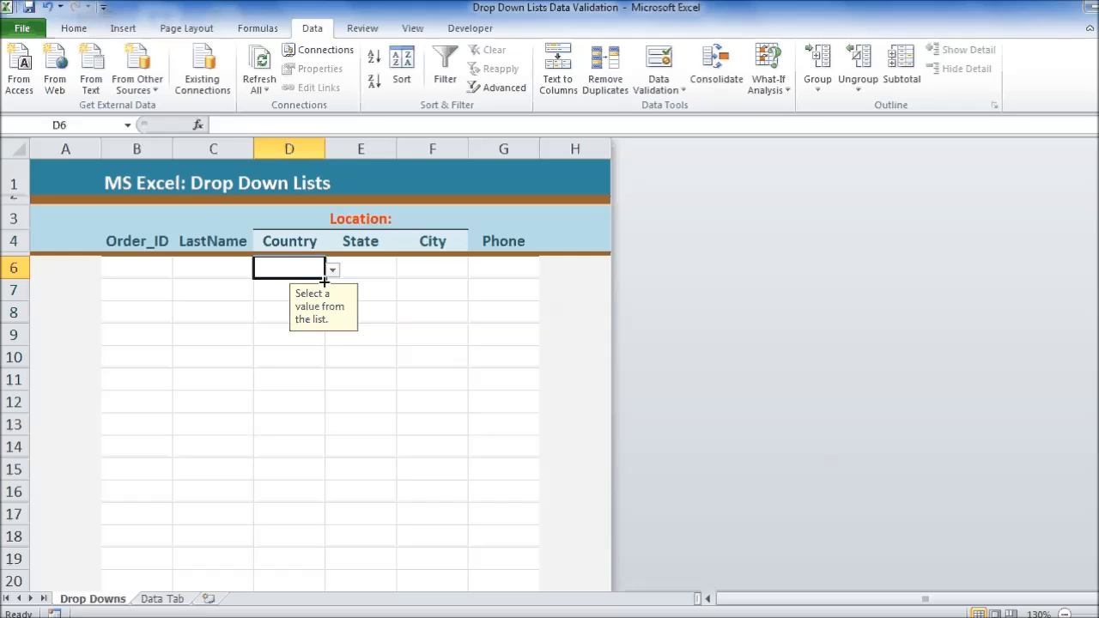
Step: Fill D6's validation with its input message down the Country column and check the cells below
drag(324, 279, 315, 589)
click(284, 425)
click(287, 364)
click(291, 334)
click(333, 339)
click(332, 340)
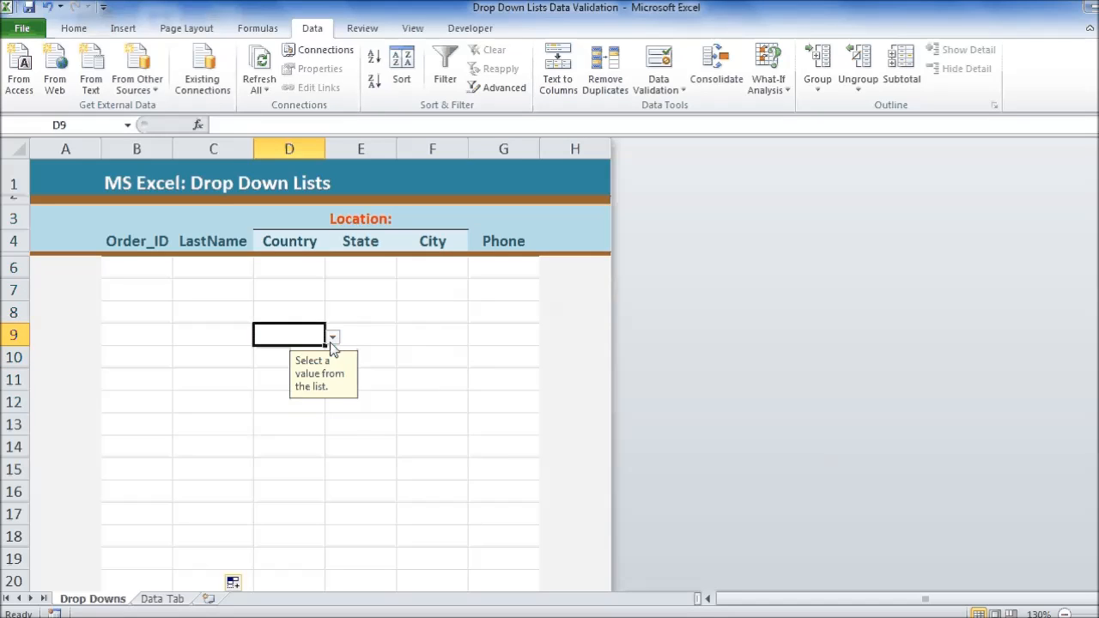
Step: Give D6's data validation an error alert with the Stop style and the title "Input Error"
click(289, 268)
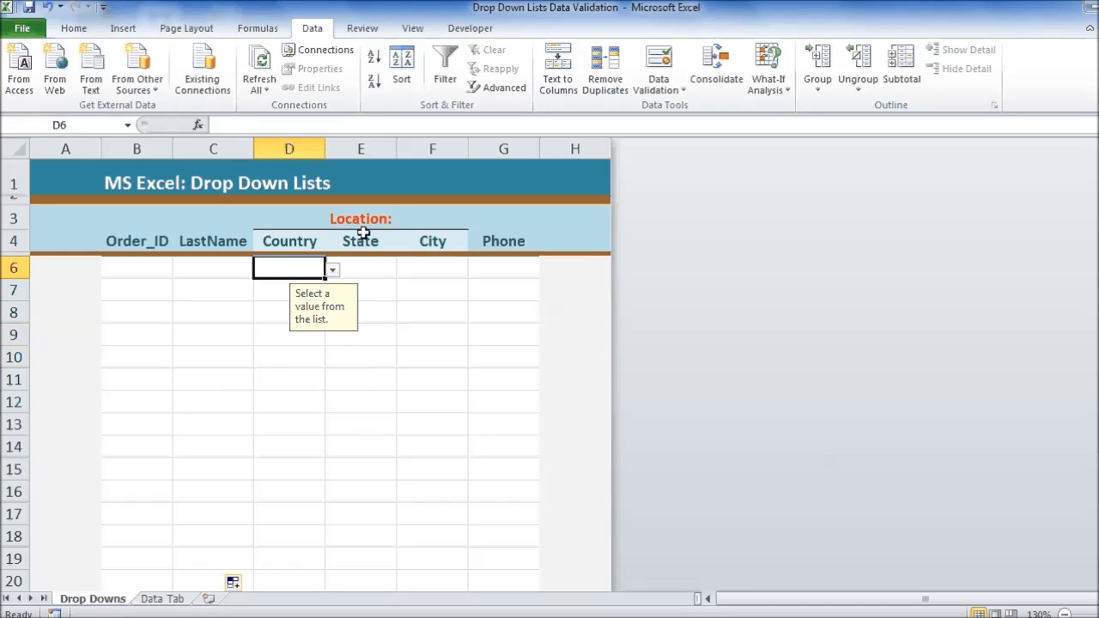
click(666, 76)
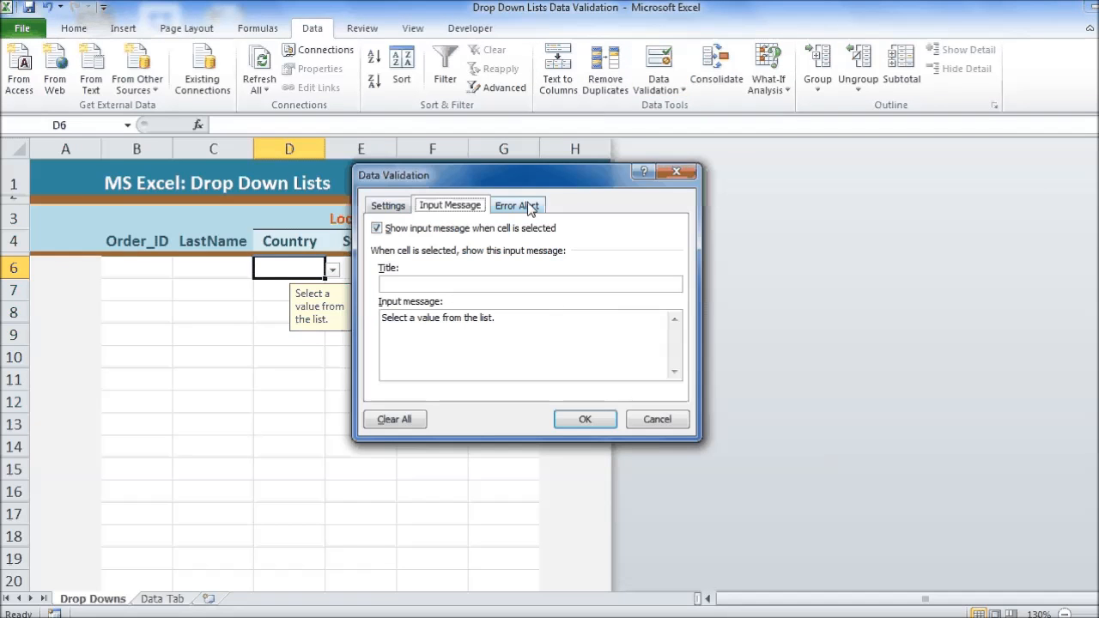
click(518, 206)
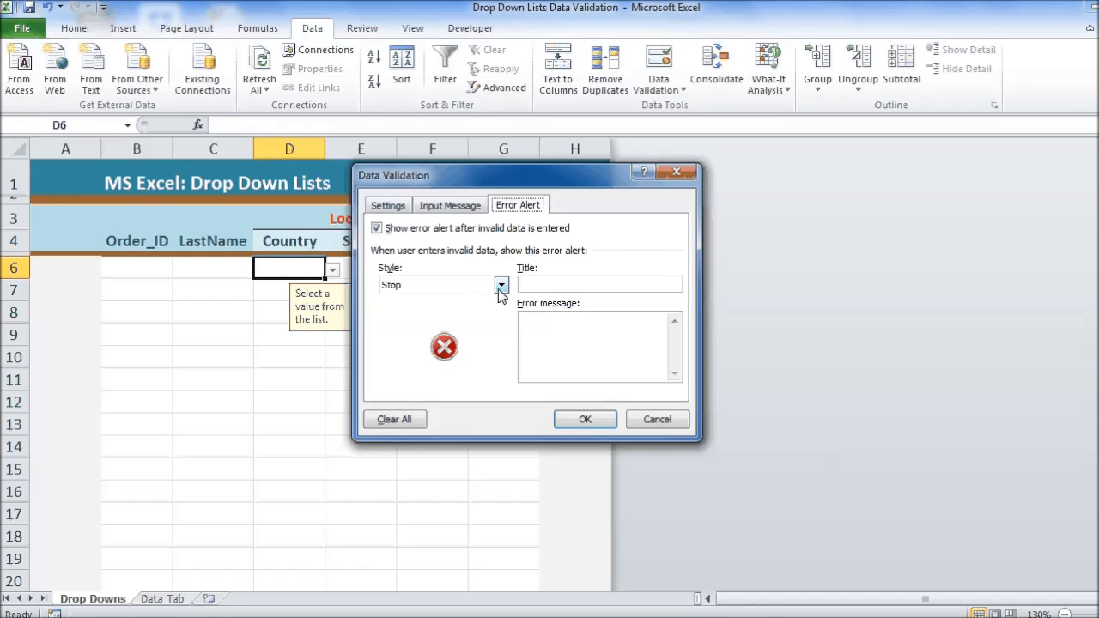
click(500, 285)
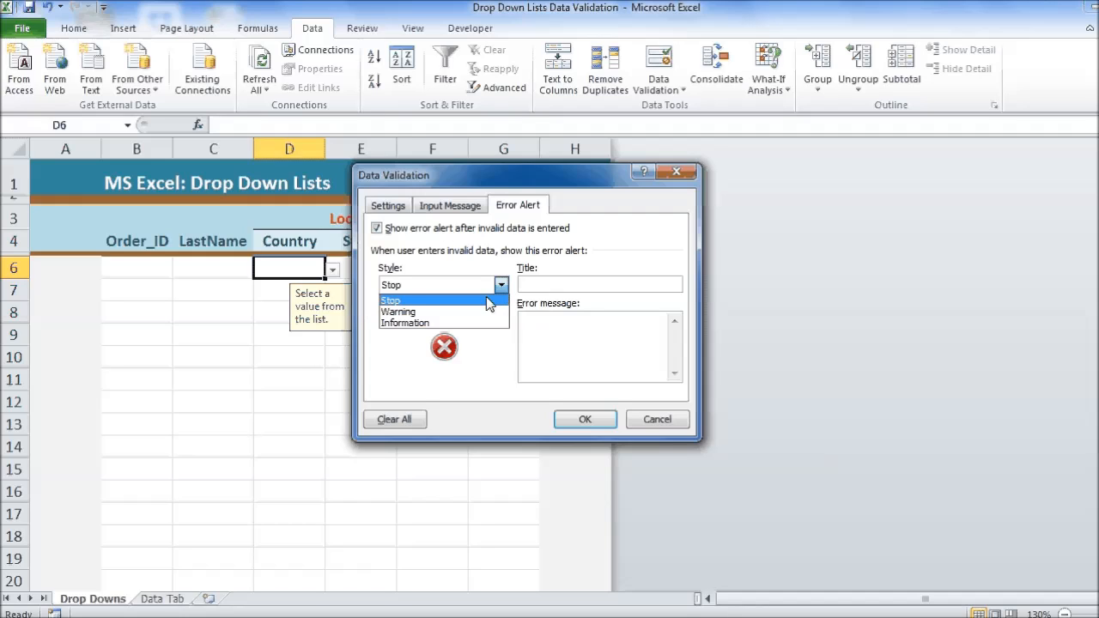
click(408, 301)
click(587, 284)
text(Input Error)
Step: Set the error message to "Please select a value from the list." and copy D6's validation down the Country column
click(566, 352)
text(Please select a value from the list.)
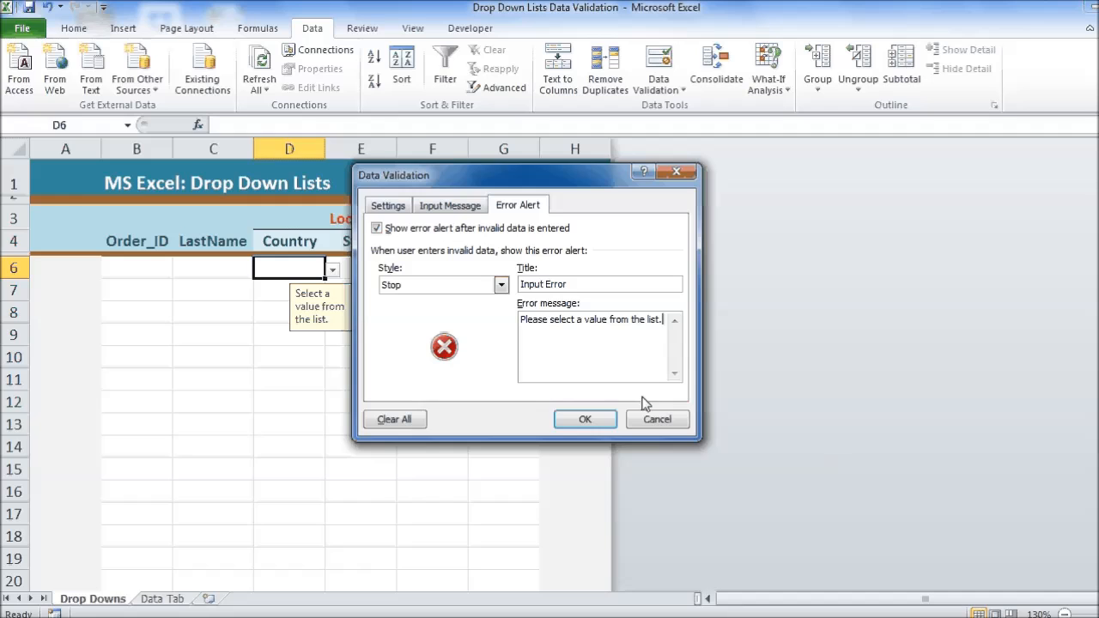
click(590, 421)
drag(323, 277, 302, 543)
click(291, 359)
Step: Choose 1. USA in D6, 1. UK in D7, 1. Netherlands in D8 and 1. USA in D9 from the country drop-downs
click(310, 267)
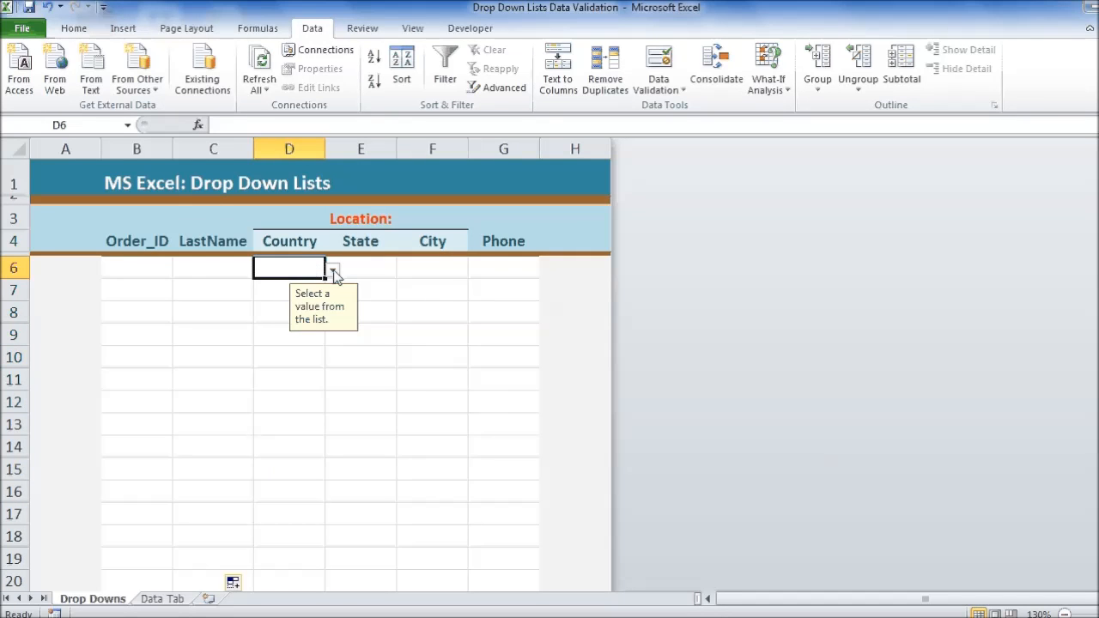
click(332, 271)
click(295, 292)
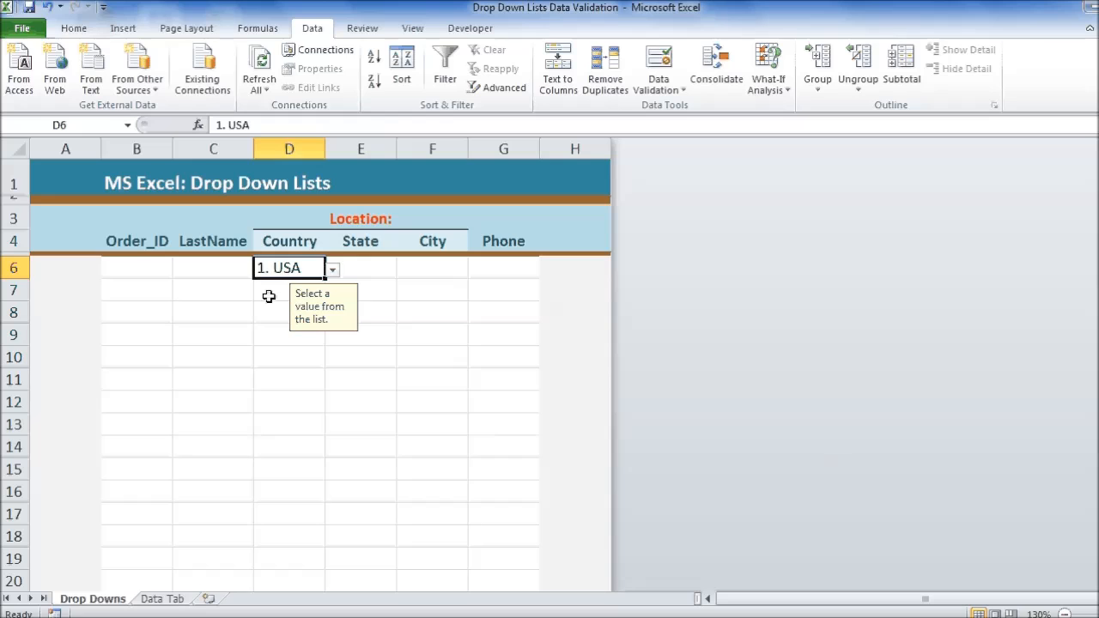
click(297, 291)
click(333, 295)
click(283, 321)
click(283, 318)
click(332, 316)
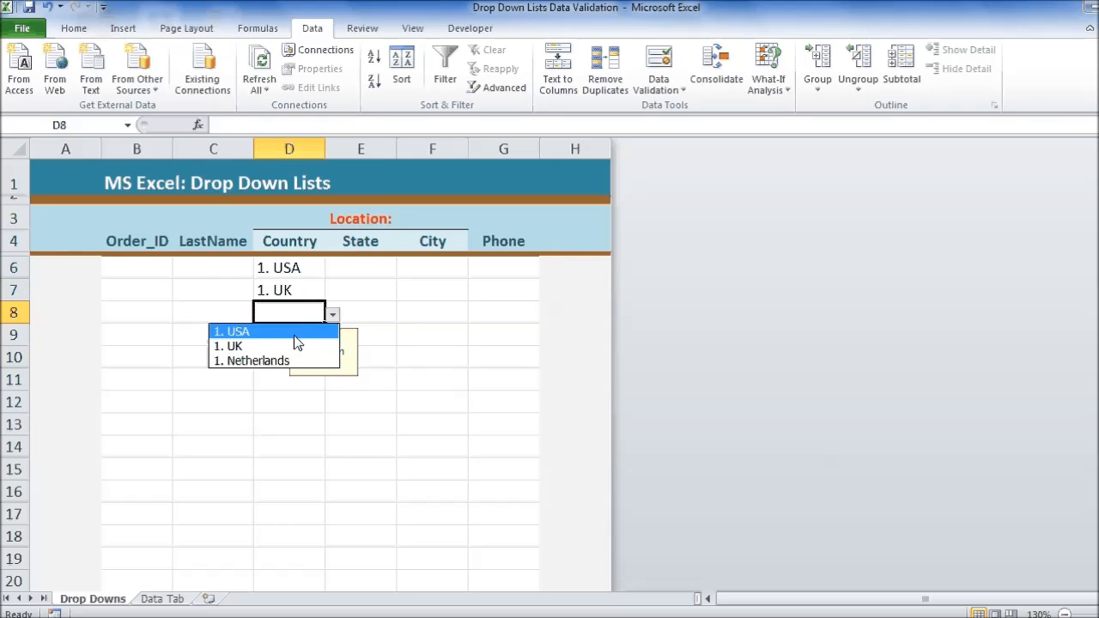
click(292, 361)
click(277, 332)
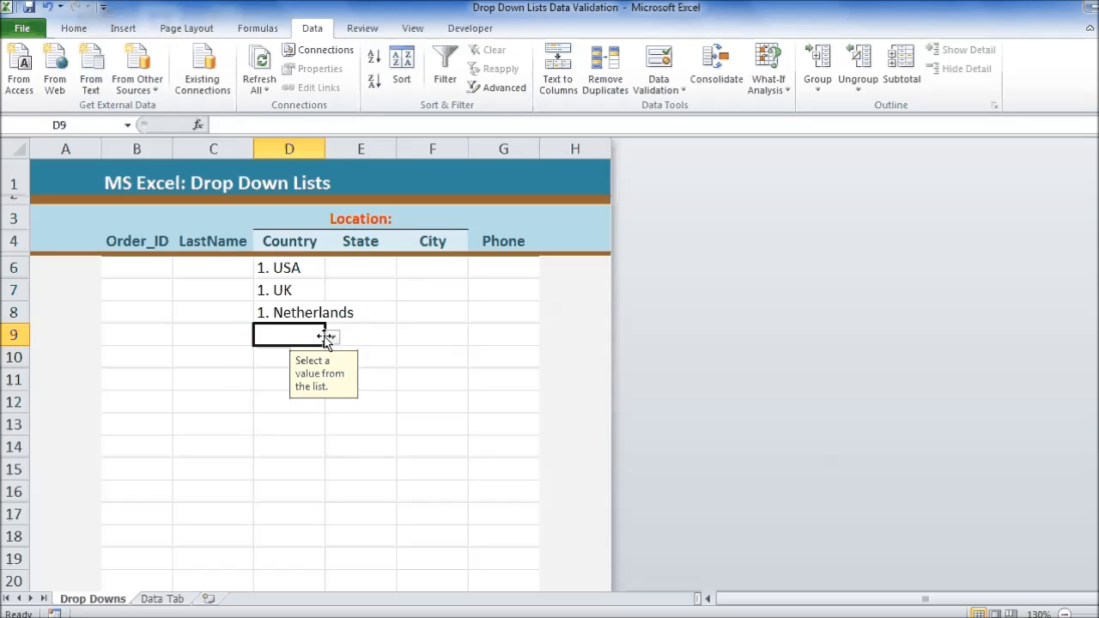
click(332, 336)
click(310, 360)
click(273, 358)
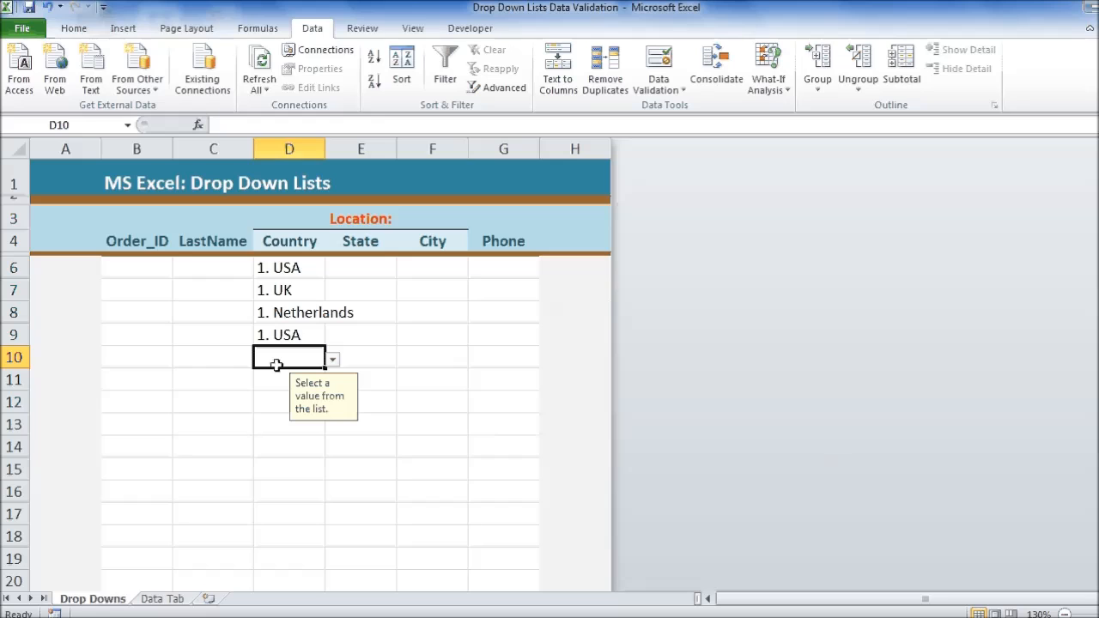
Step: Try to enter Canada in D10, and clear the entry on retry
text(Canada)
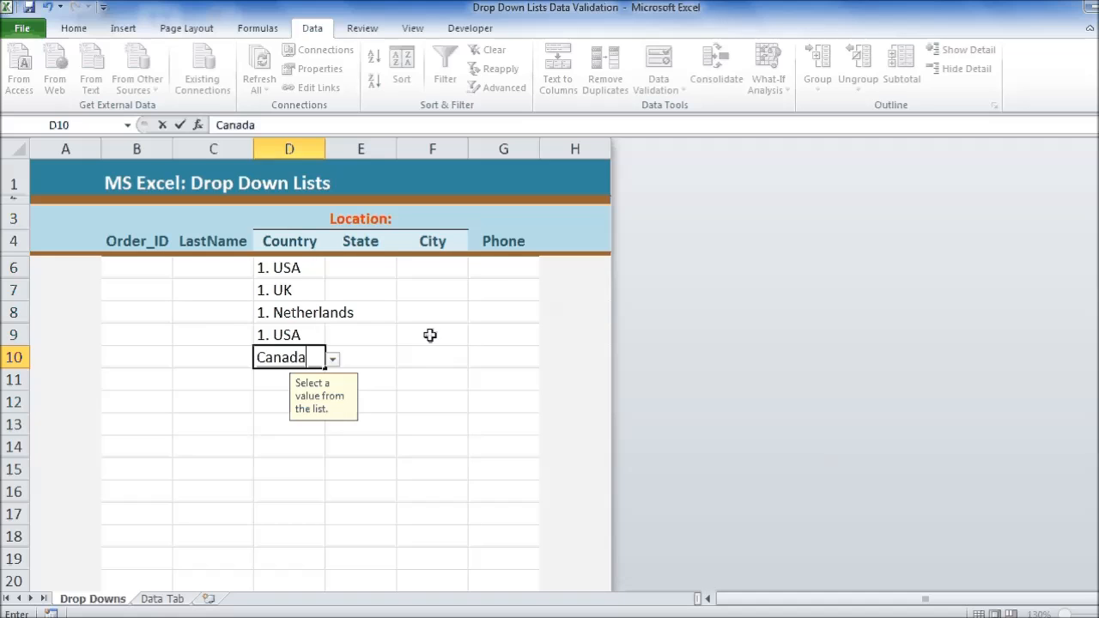
key(Return)
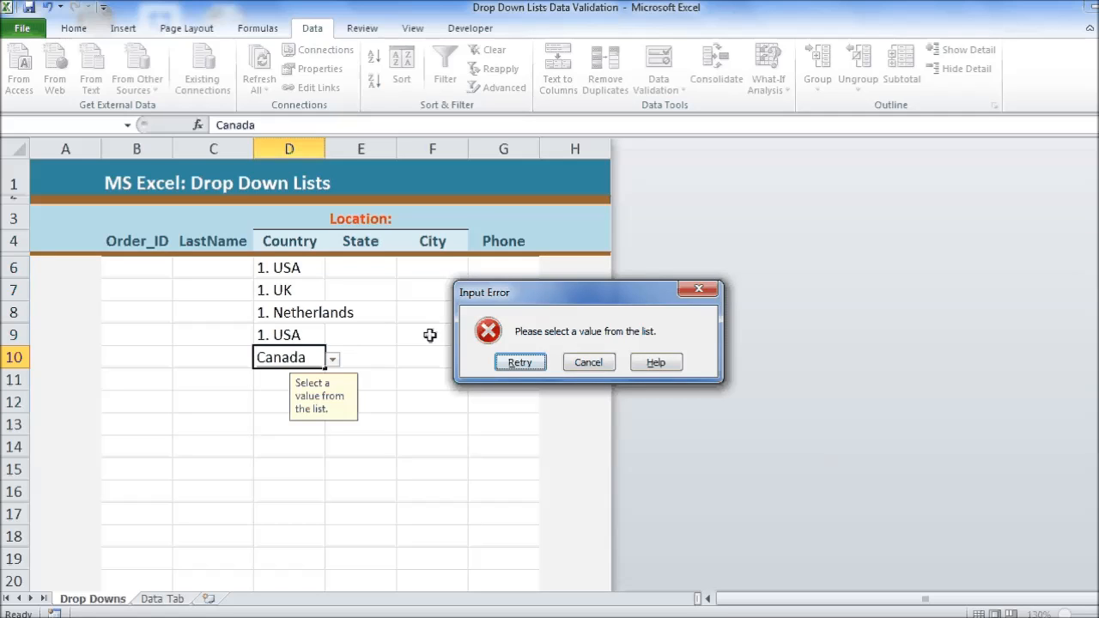
click(527, 364)
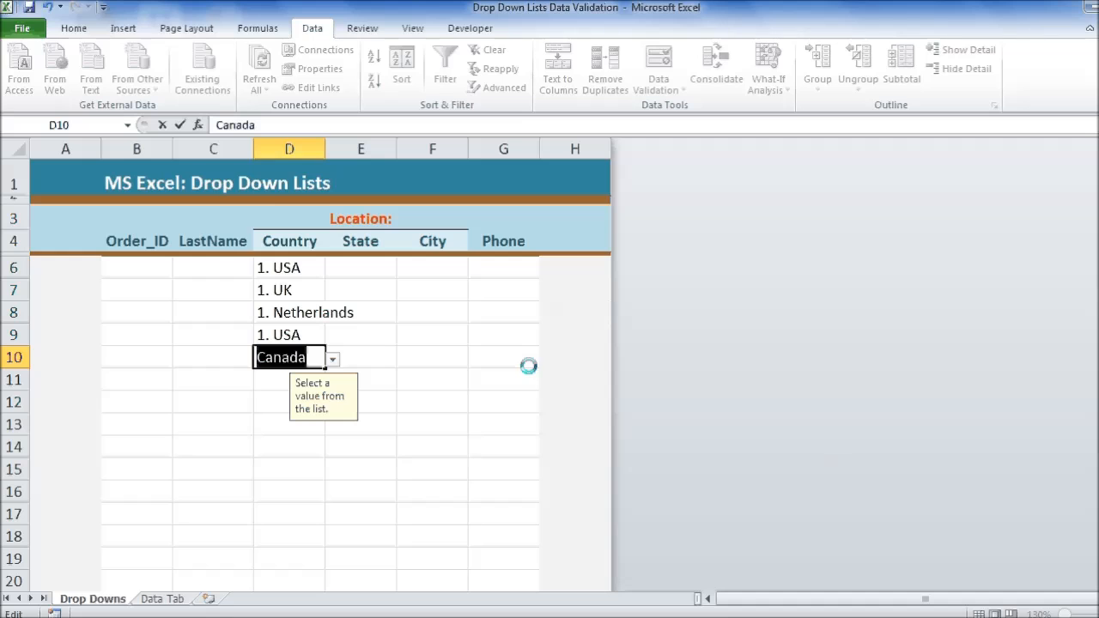
key(BackSpace)
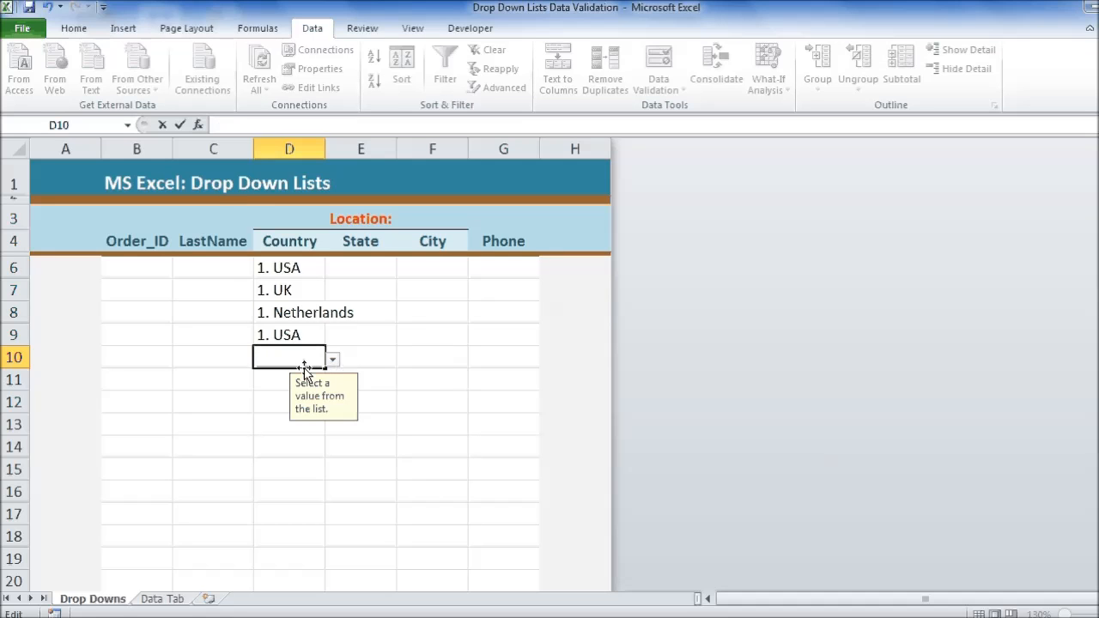
Step: Choose 1. USA in D10 and 1. UK in D11 from the country drop-downs
click(332, 359)
click(314, 376)
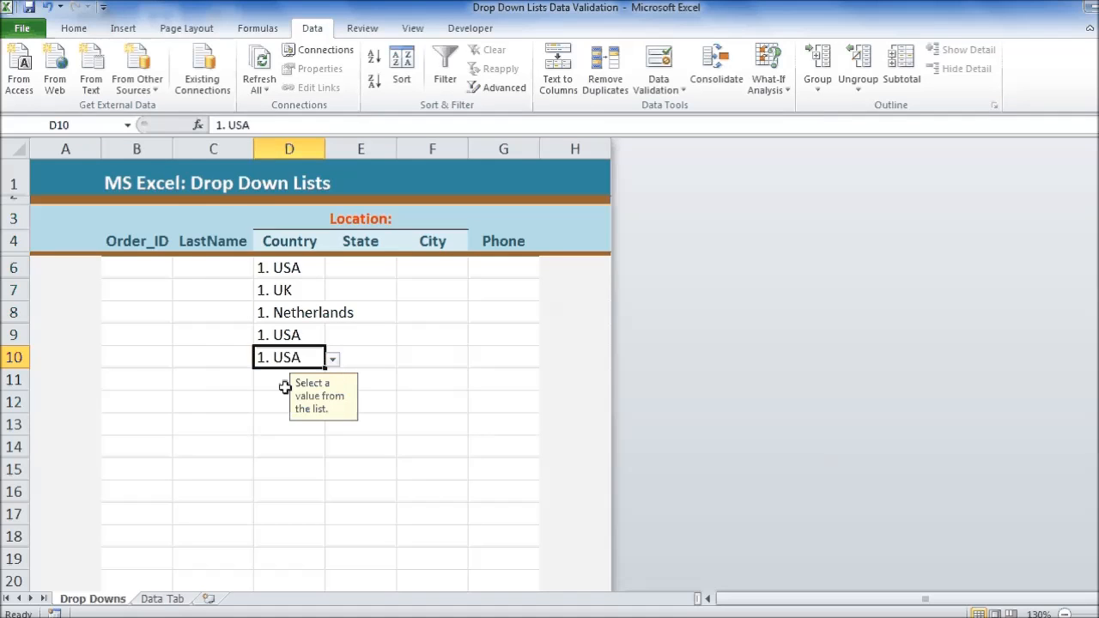
click(276, 386)
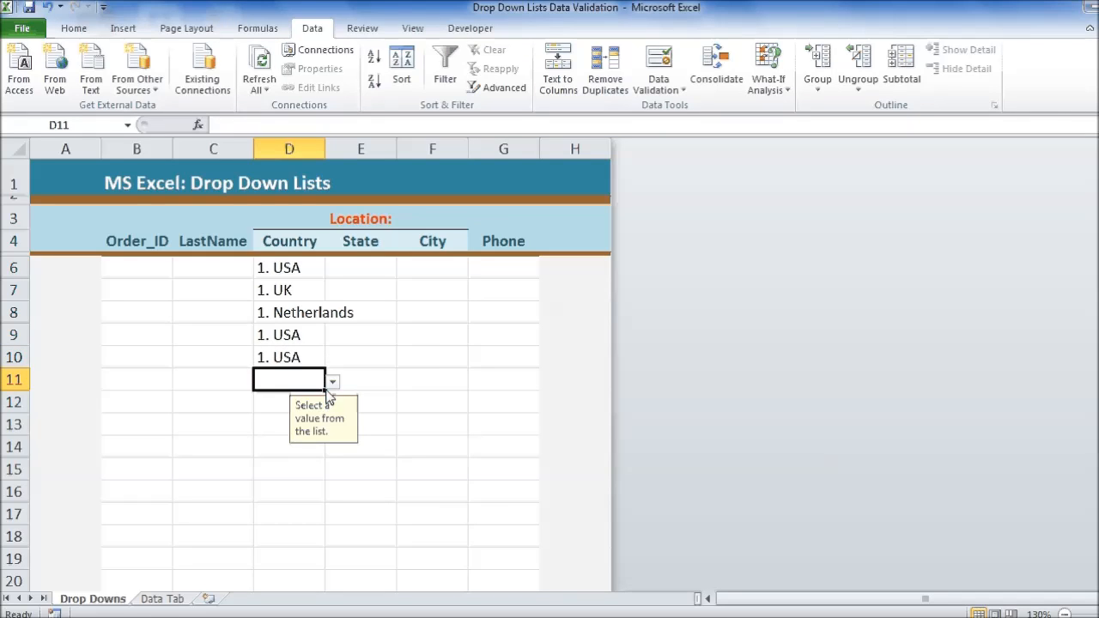
click(332, 381)
click(285, 413)
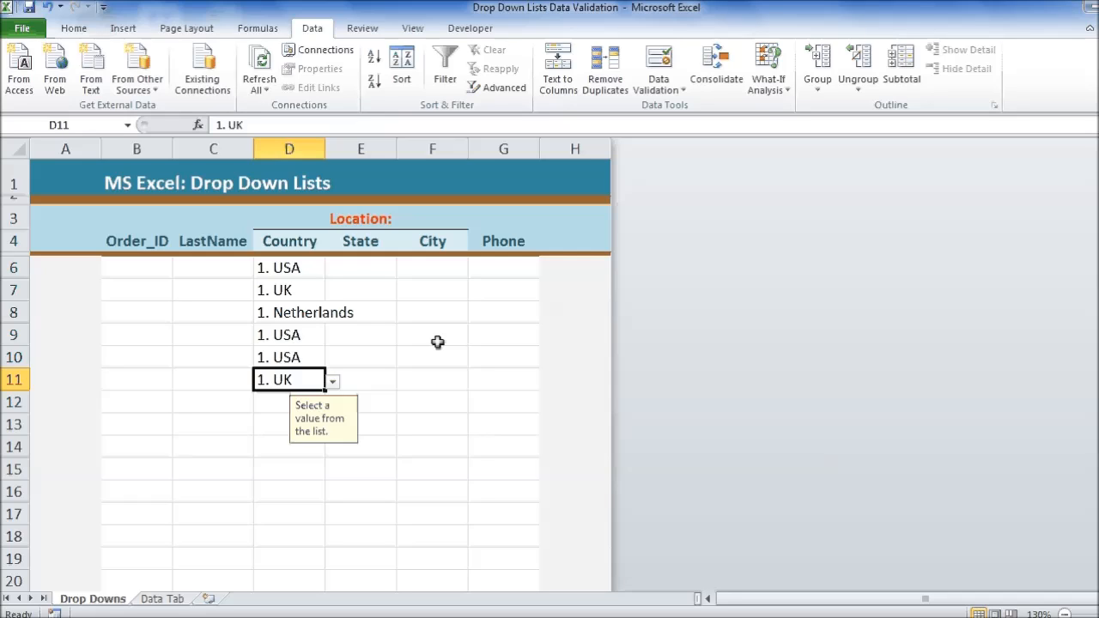
Step: Start protecting the Data Tab sheet and enter a password for unprotecting it
click(163, 599)
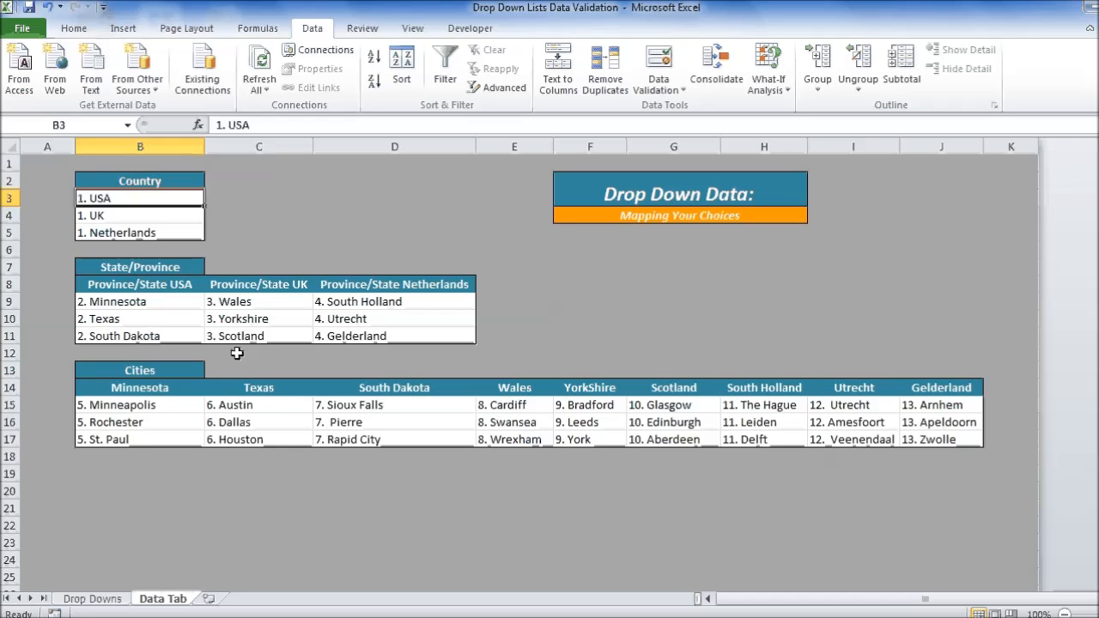
click(362, 29)
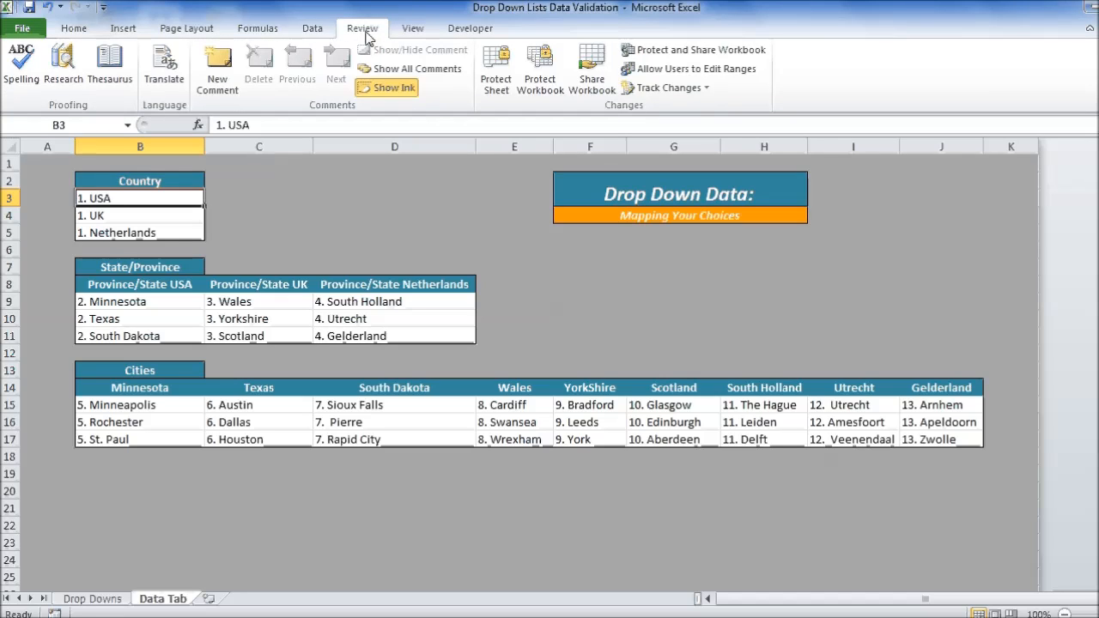
click(506, 85)
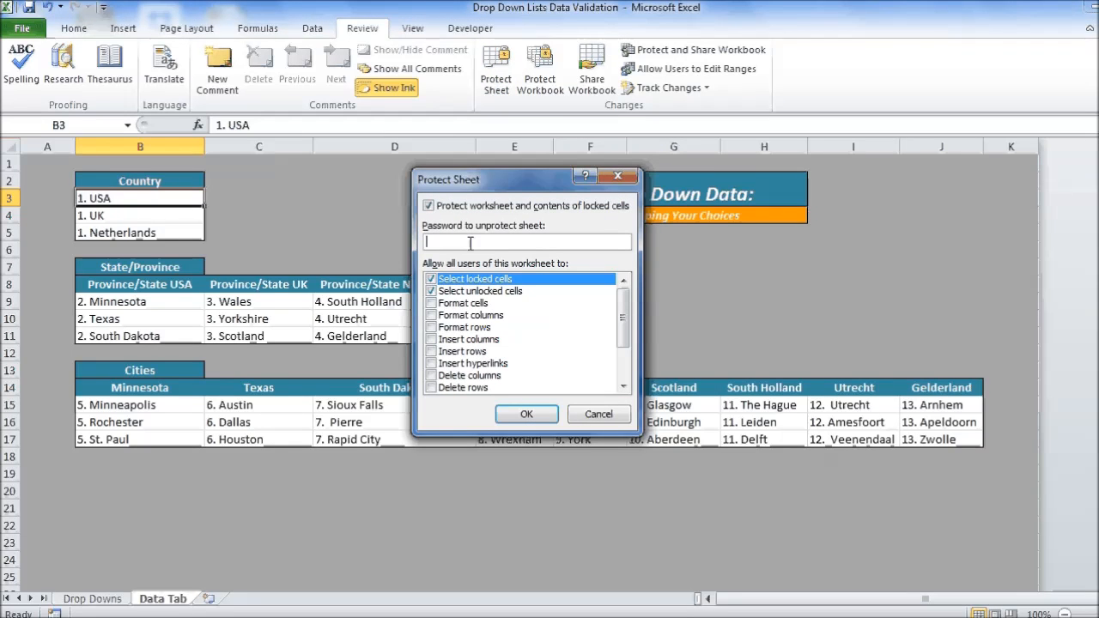
text(1234567)
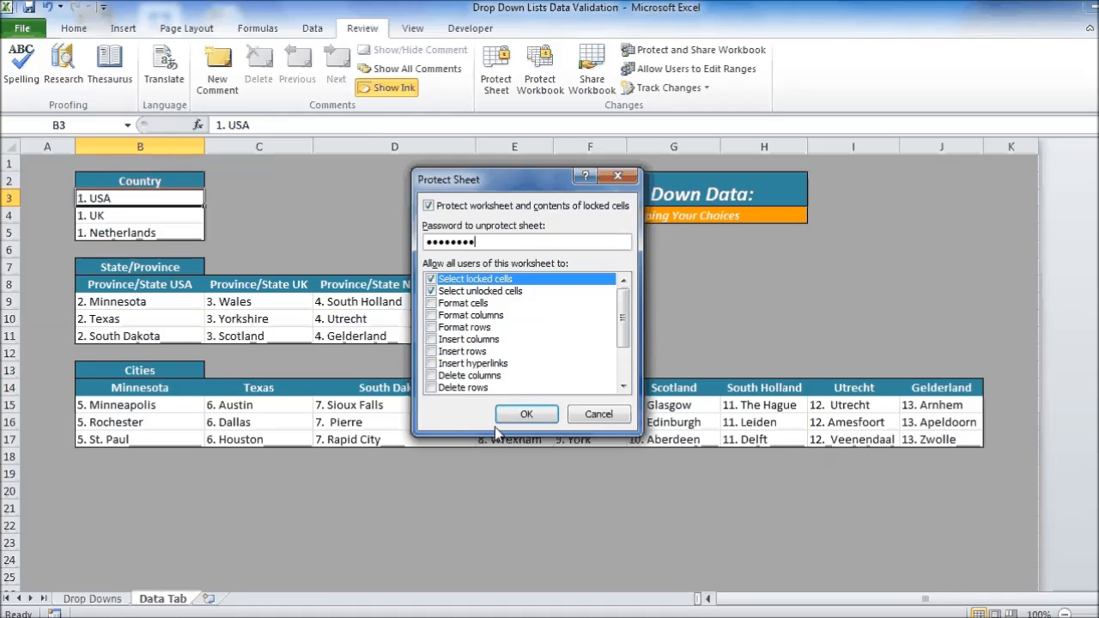
Step: Review the actions allowed to sheet users and apply the protection by re-entering the password
scroll(622, 313, down, 2)
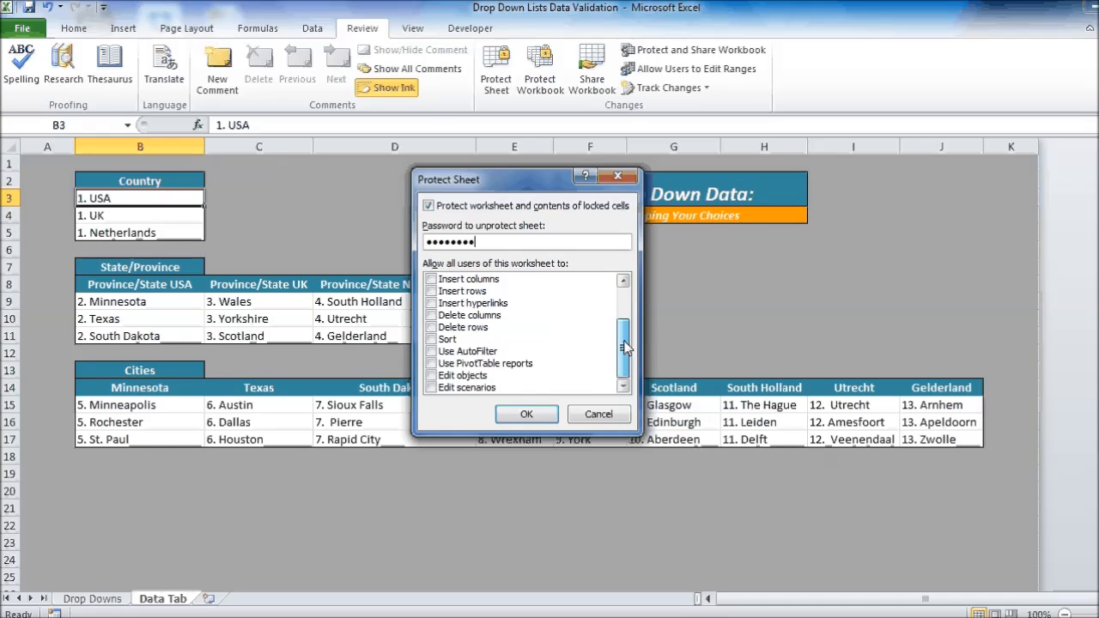
scroll(452, 367, up, 2)
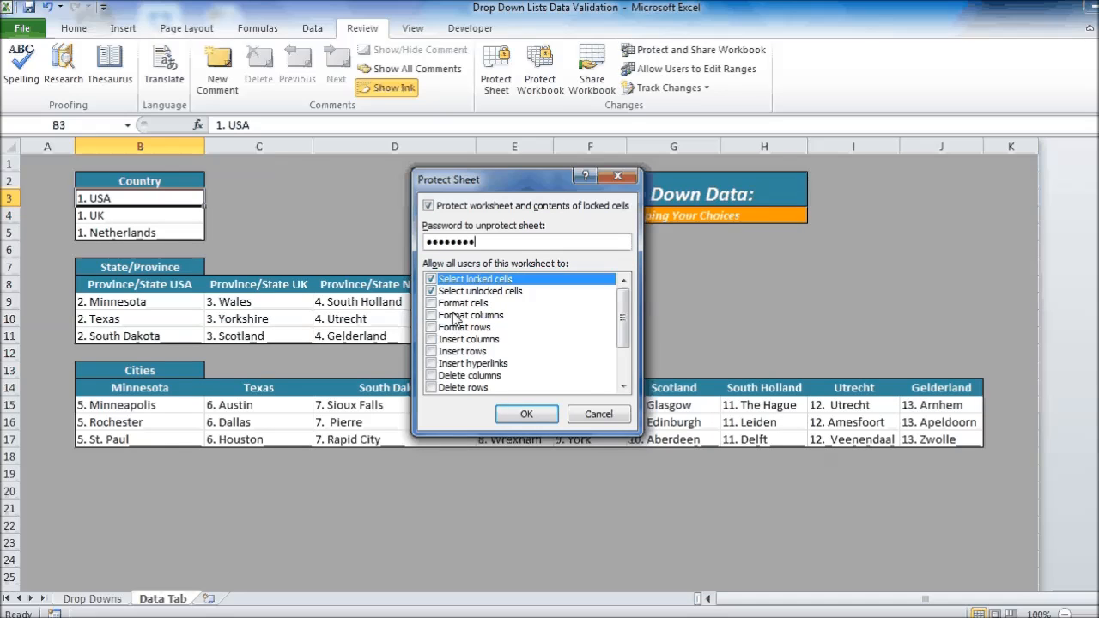
scroll(455, 327, down, 2)
scroll(454, 319, up, 2)
scroll(454, 320, down, 2)
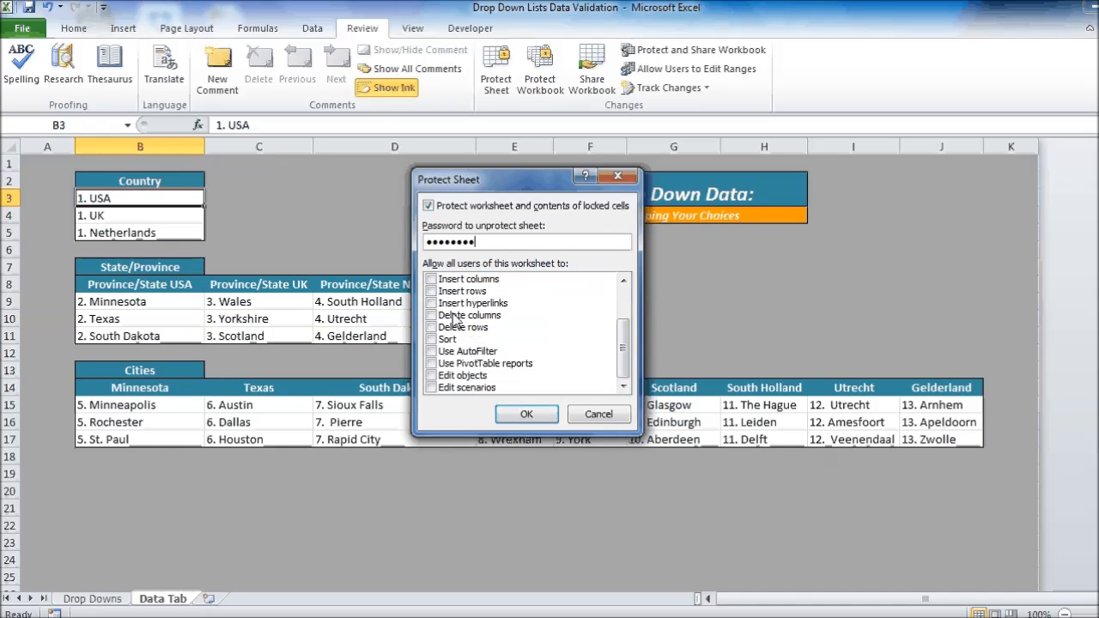
scroll(455, 320, up, 2)
scroll(455, 320, down, 2)
click(527, 414)
text(••••••••)
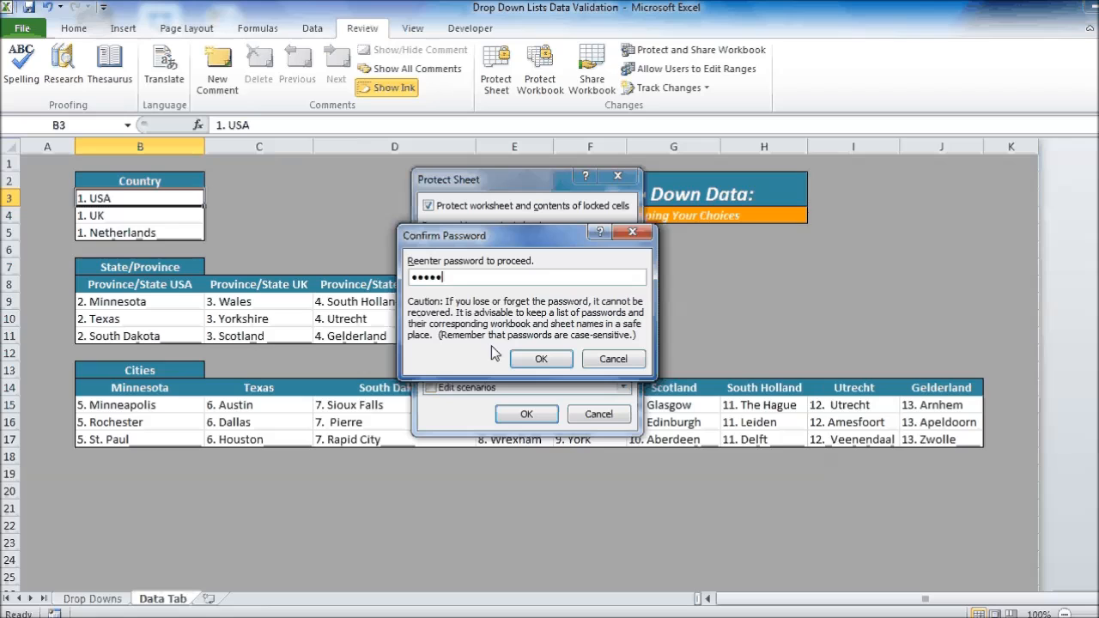
key(Return)
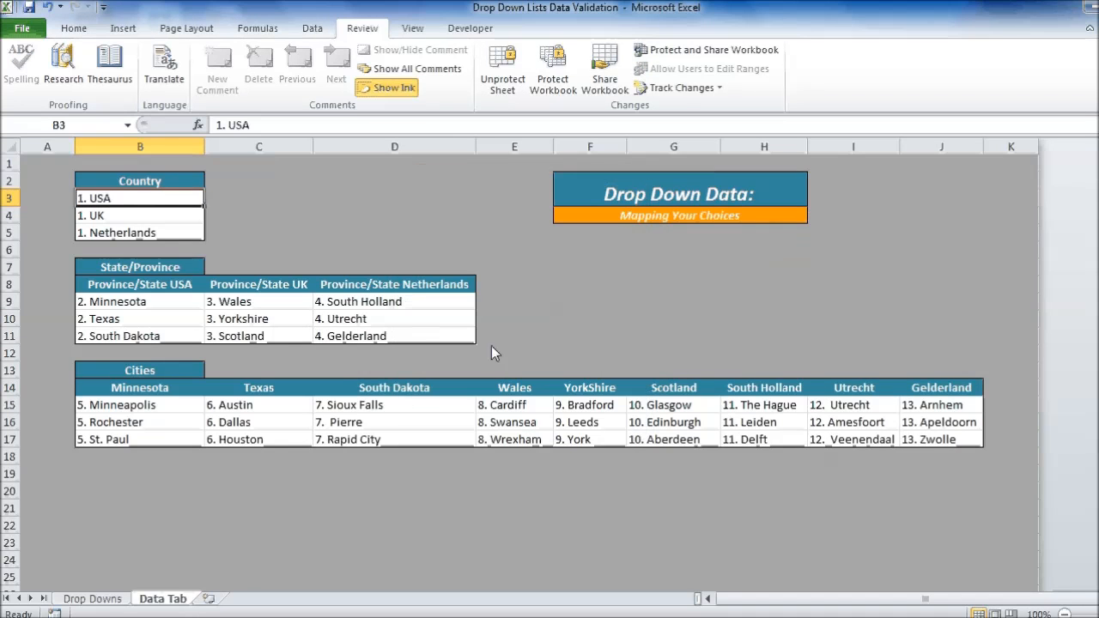
Step: Try to delete the 1. Netherlands entry in B5 of the protected Data Tab sheet
click(319, 316)
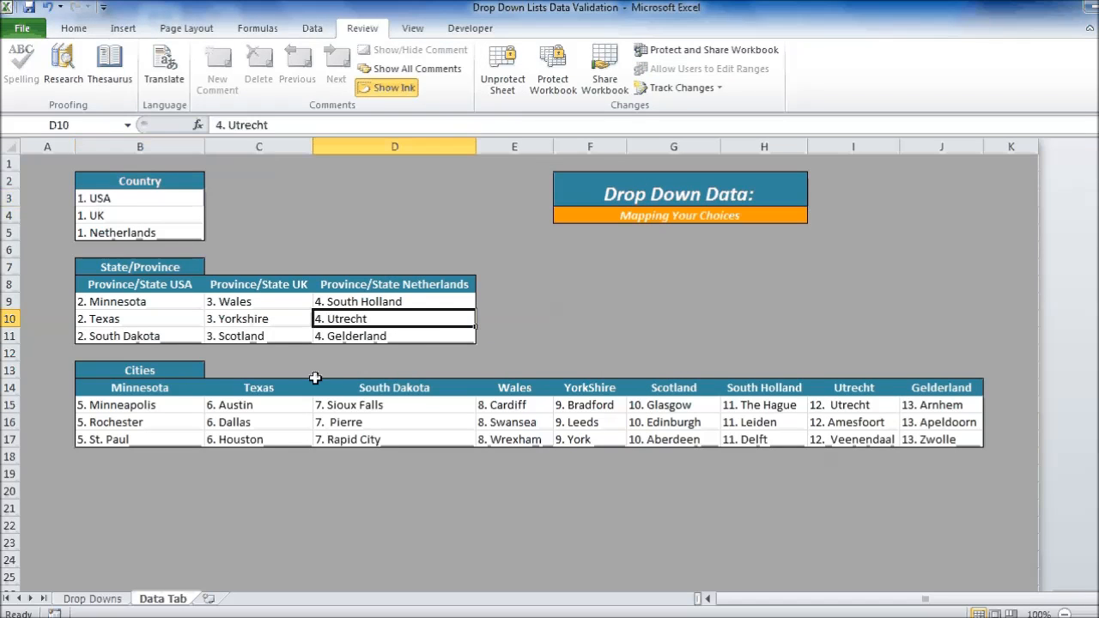
click(293, 472)
click(129, 237)
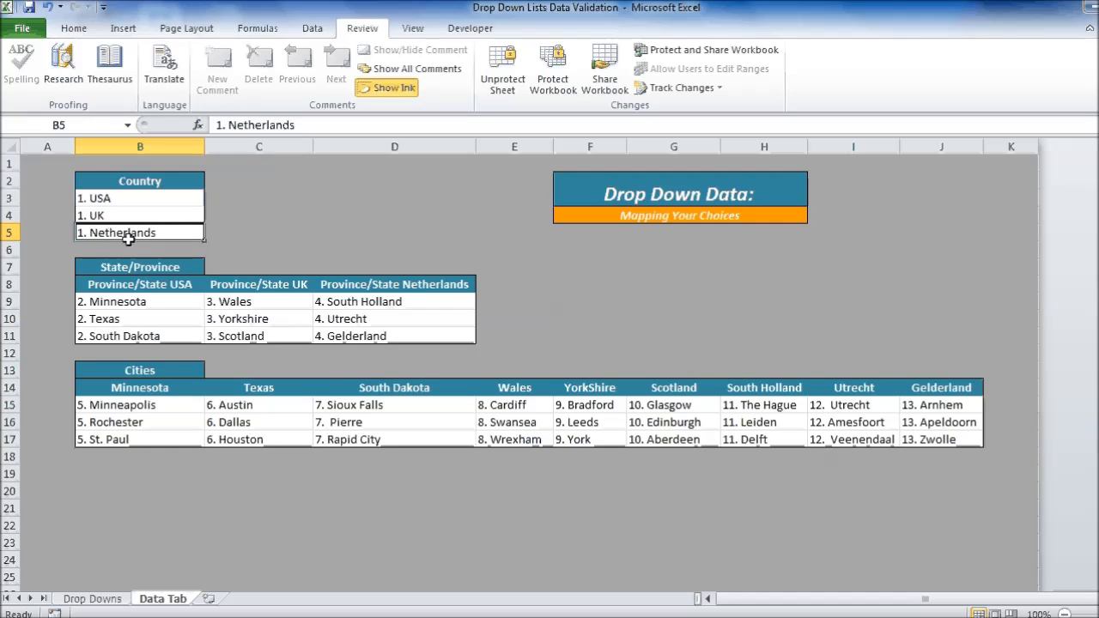
key(Delete)
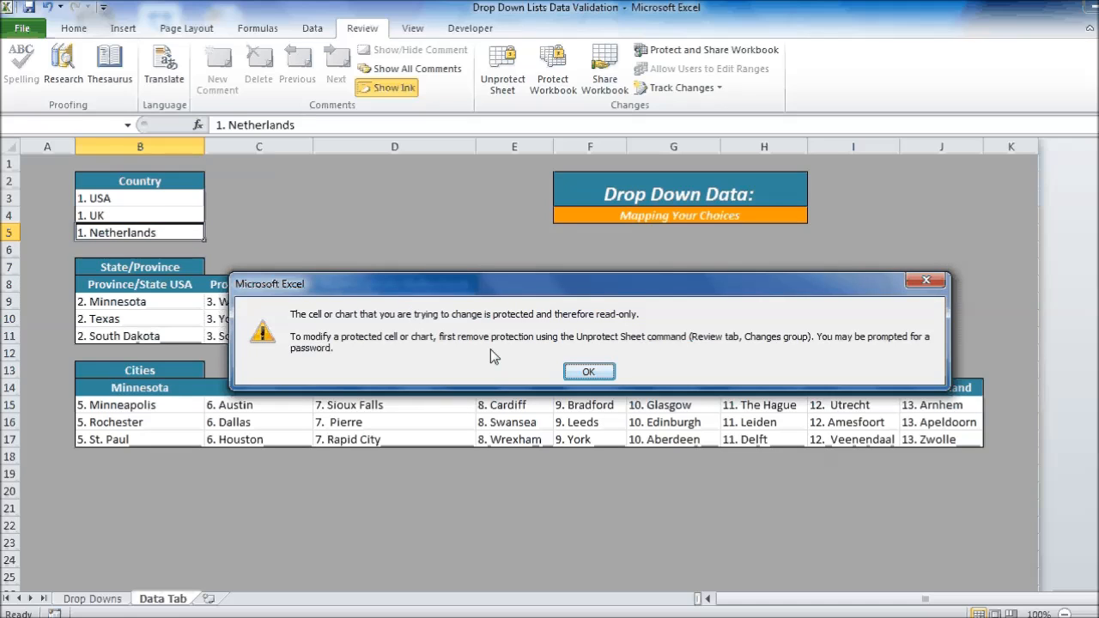
click(589, 372)
click(390, 196)
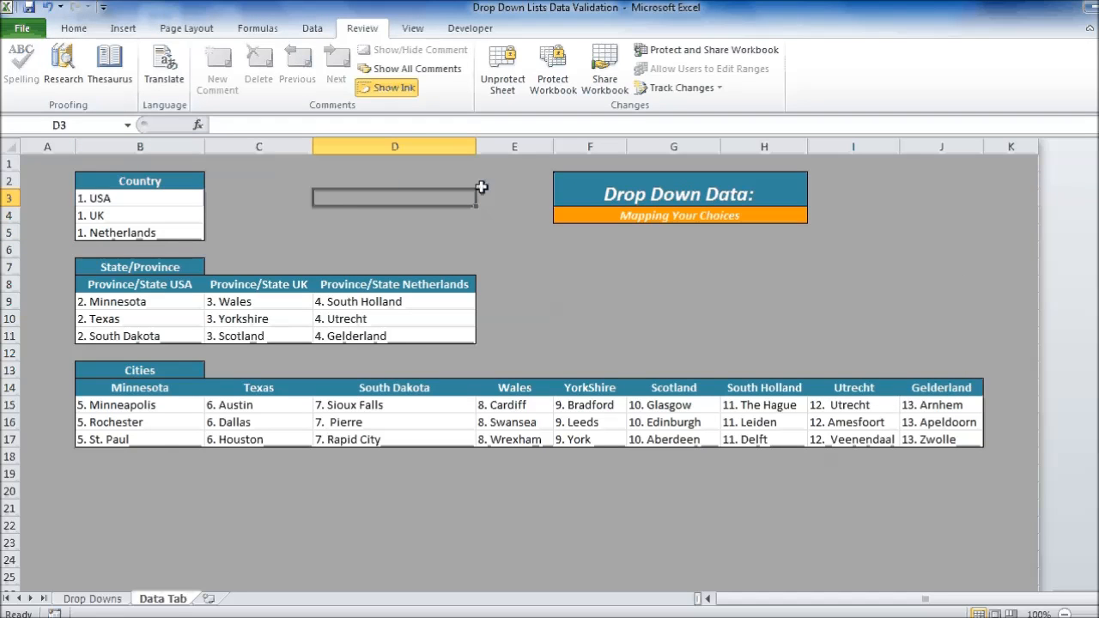
Step: Unprotect the Data Tab sheet by entering its password
click(257, 198)
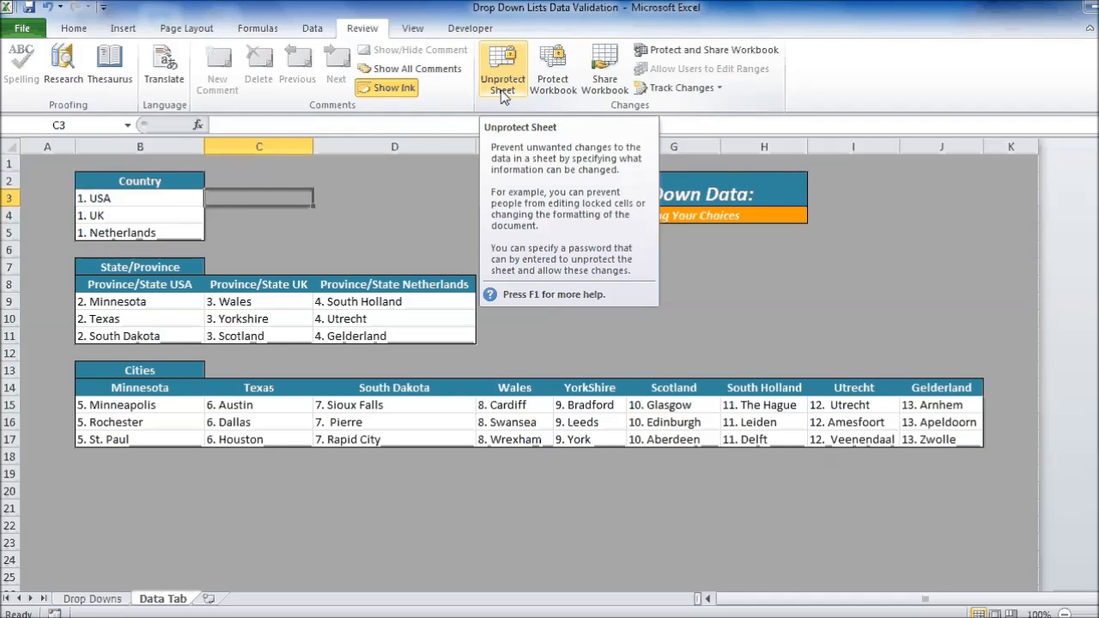
click(503, 85)
text(password)
key(Return)
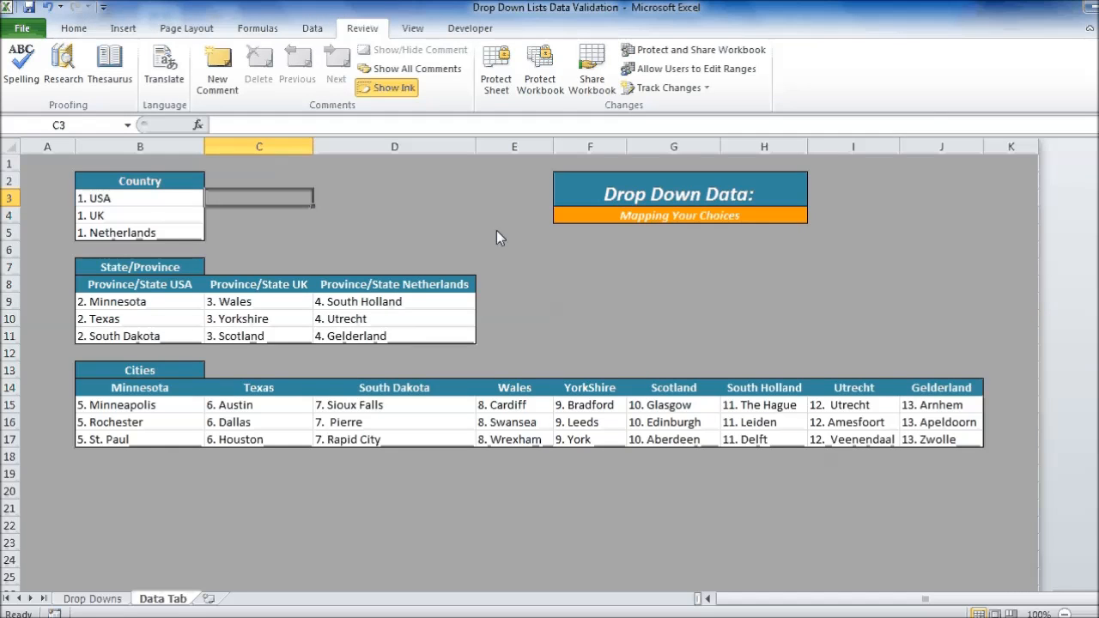
Step: Try replacing the country in B5 with 1. Canada, and undo the replacement
click(124, 233)
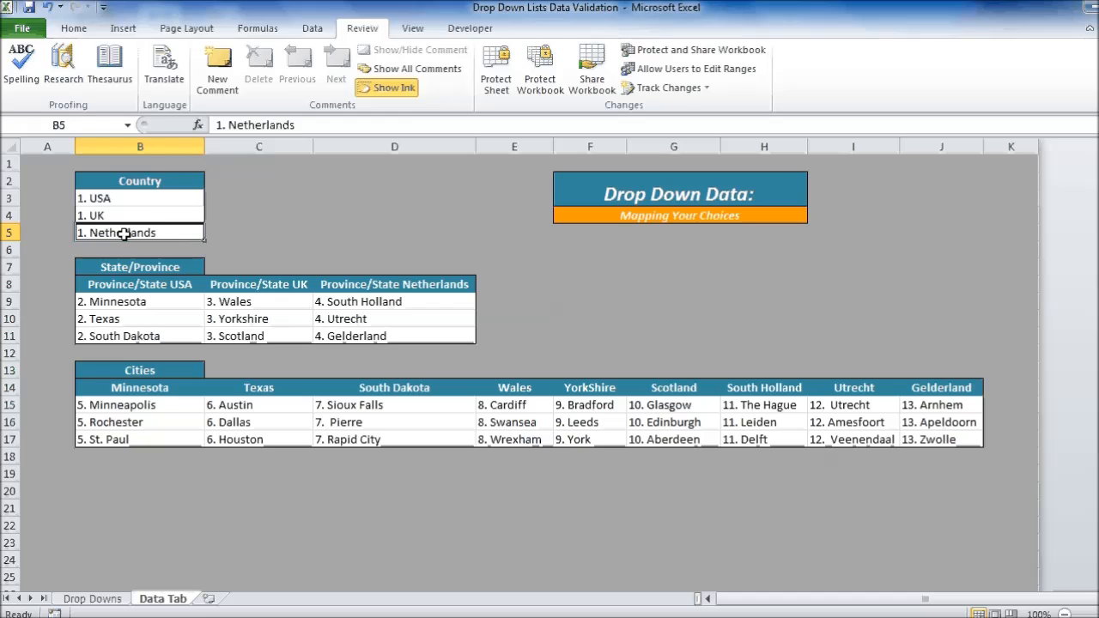
text(1. )
text(Canada)
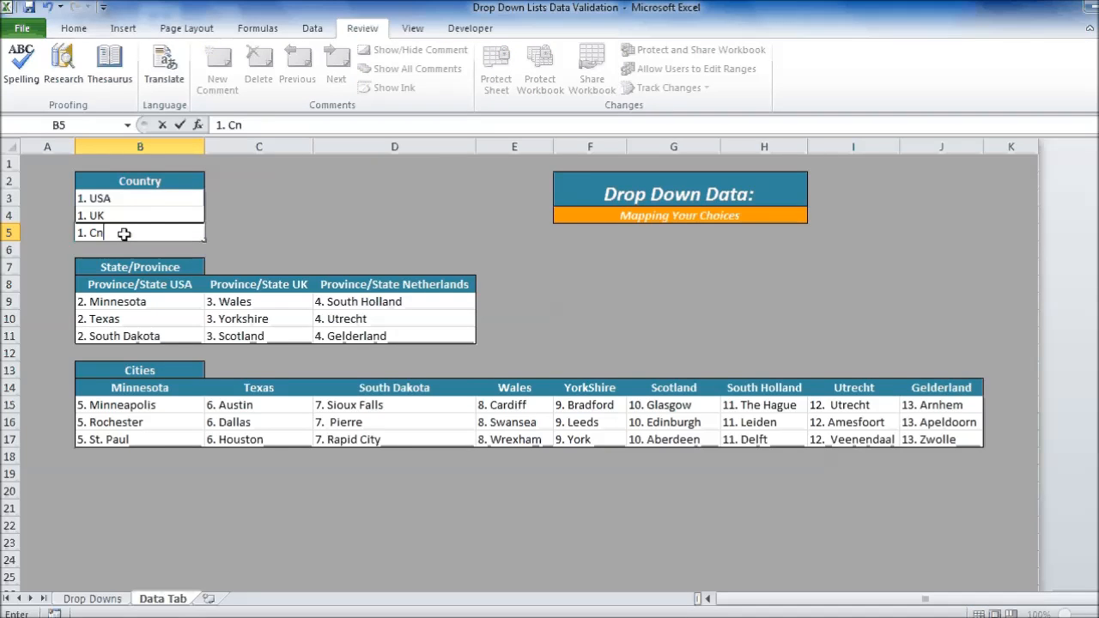
key(Return)
click(124, 234)
click(47, 7)
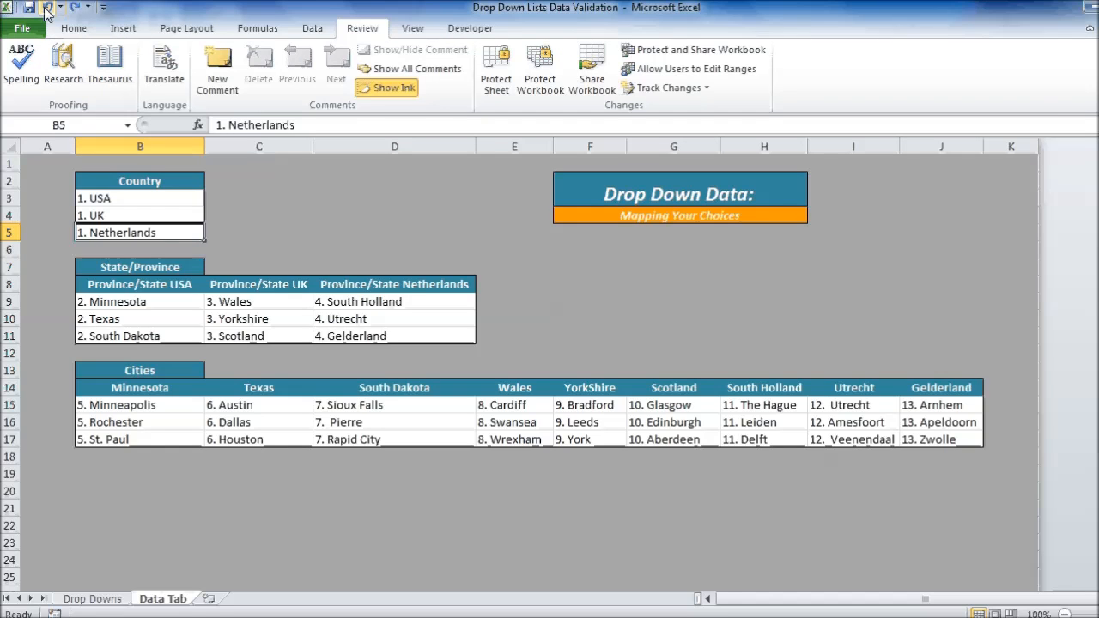
Step: Undo the country choice in D11 of the Drop Downs sheet and return to the Data Tab sheet
click(48, 7)
click(73, 8)
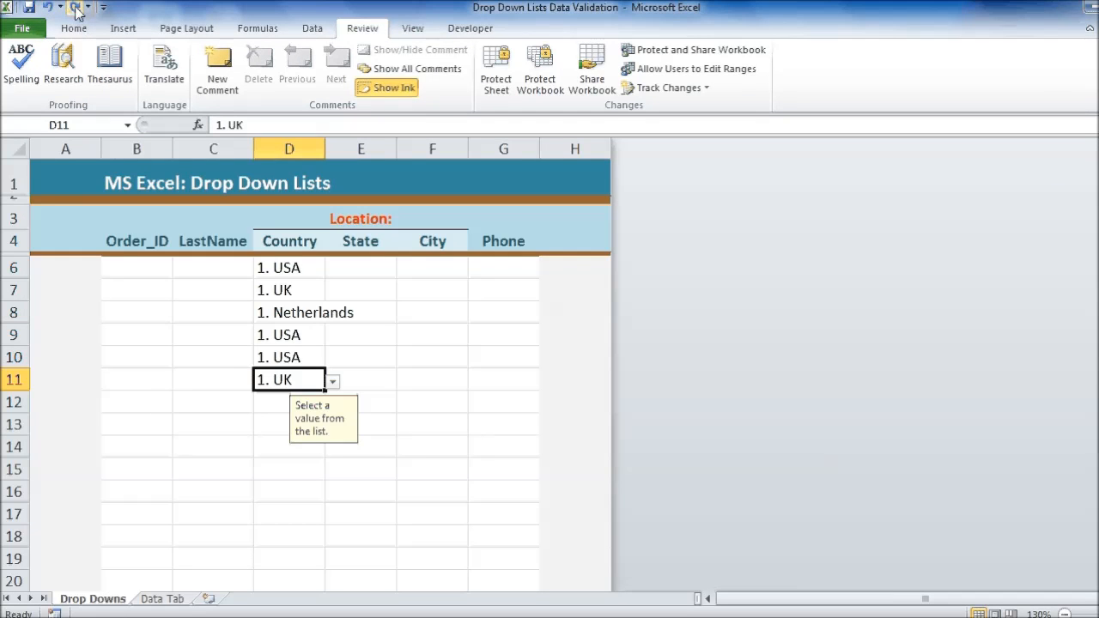
click(50, 7)
click(170, 598)
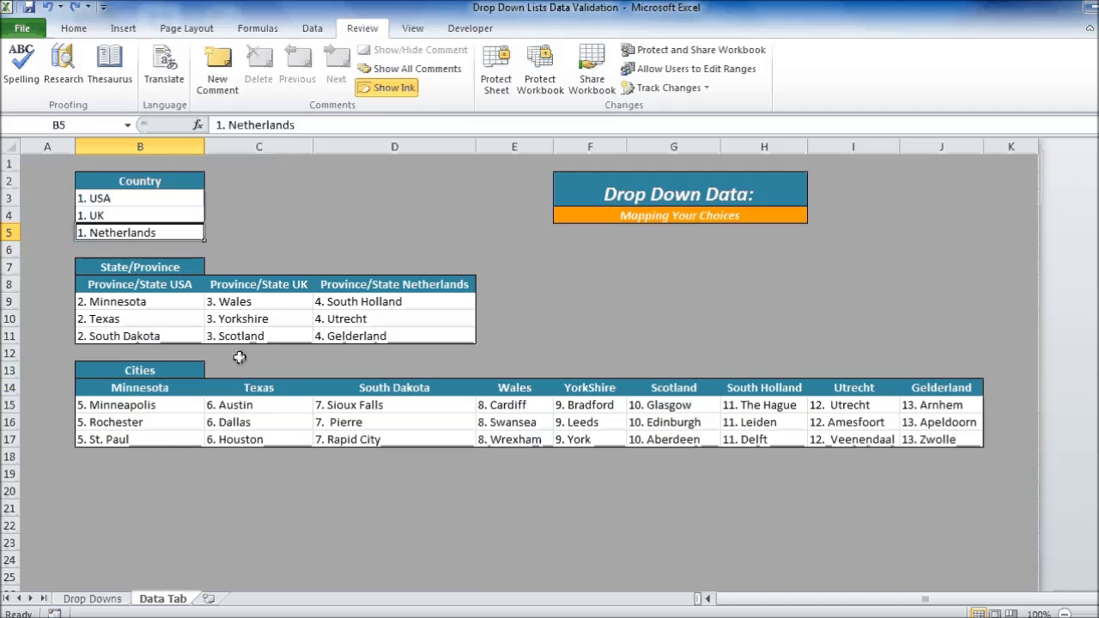
Step: Hide the Data Tab sheet
click(245, 243)
click(515, 336)
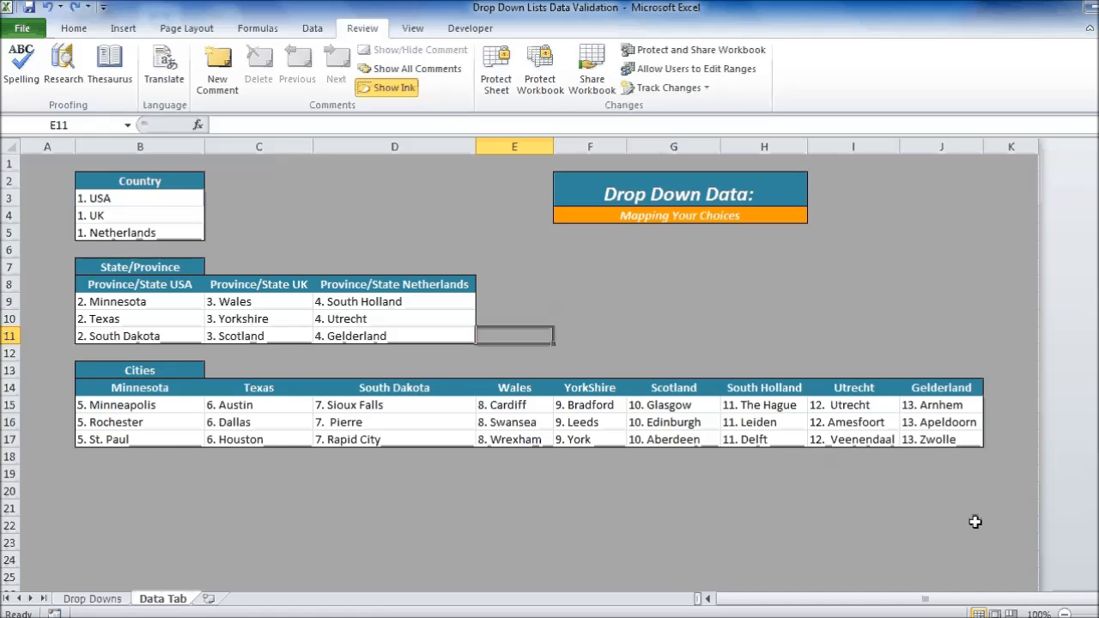
right_click(166, 606)
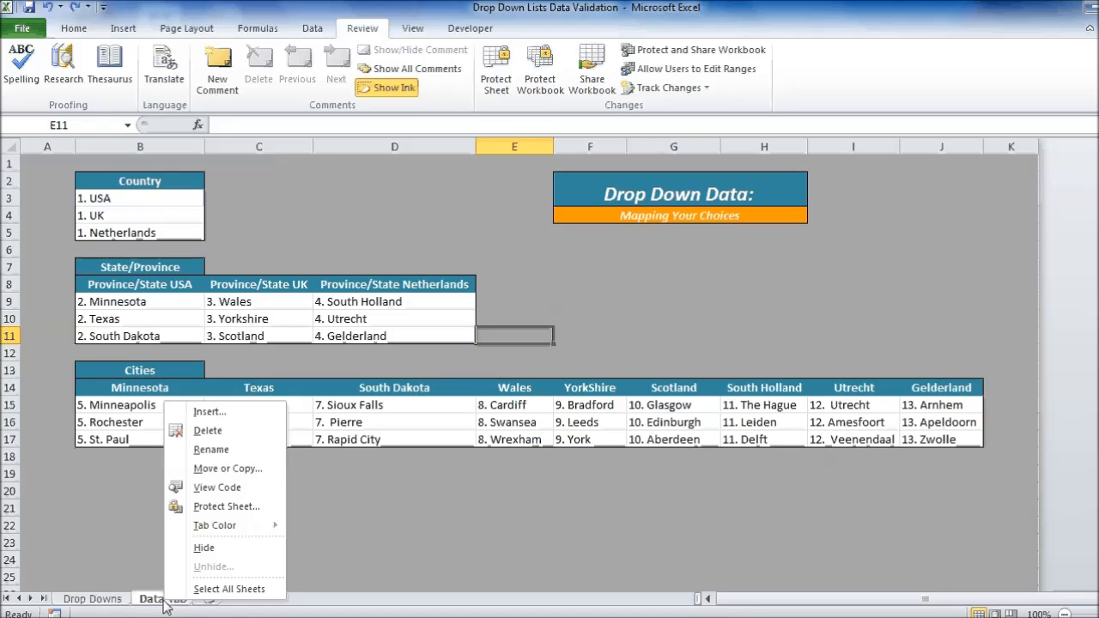
click(209, 554)
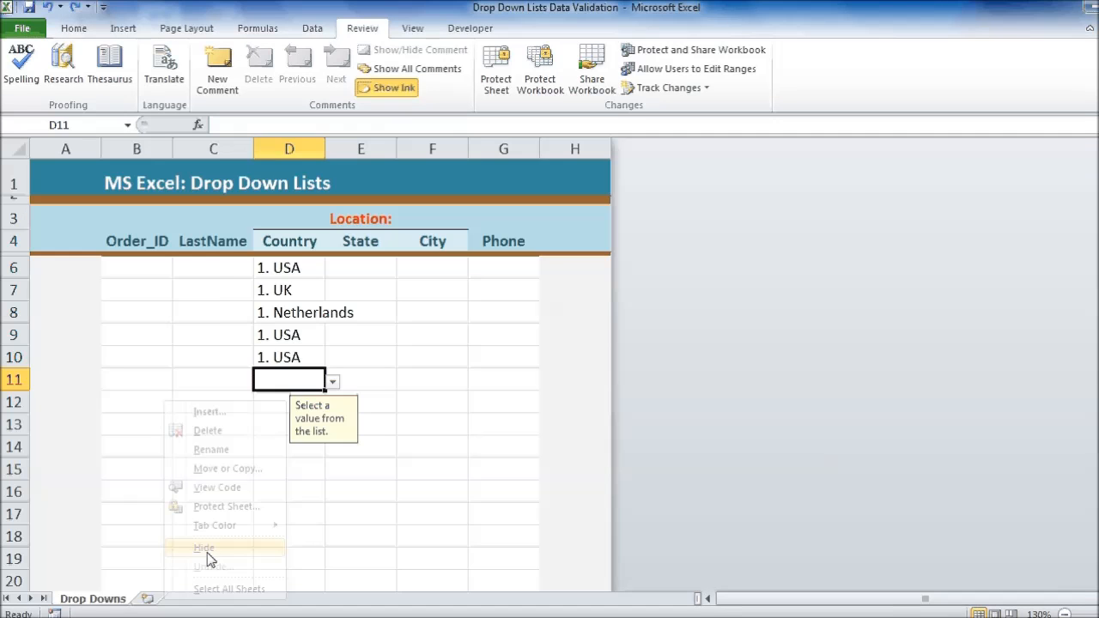
click(219, 492)
click(331, 469)
click(265, 422)
click(340, 382)
click(247, 384)
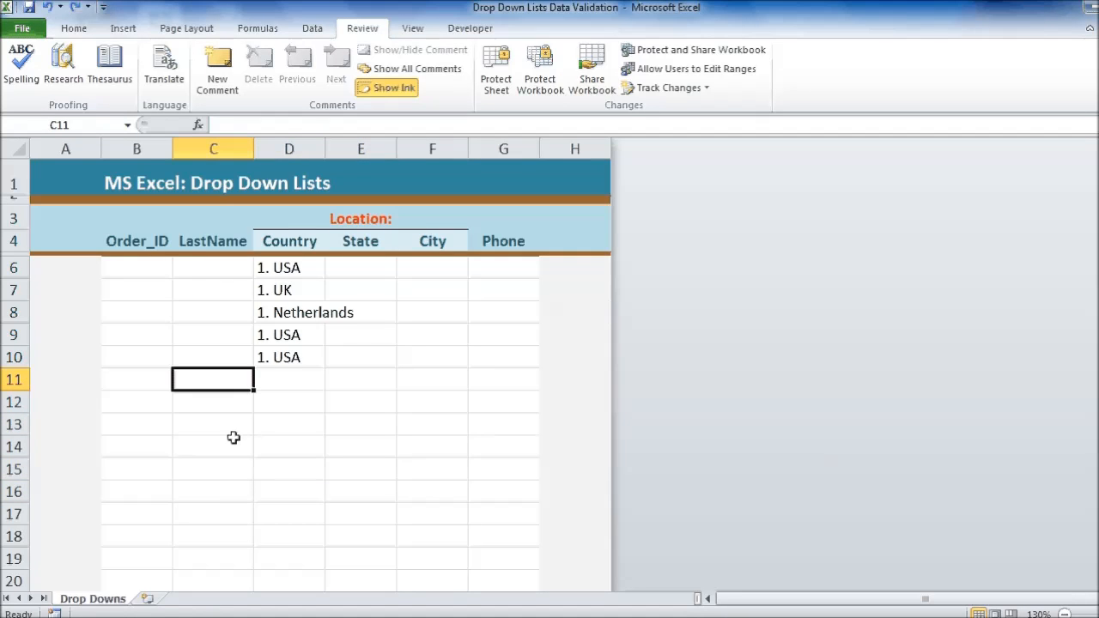
Step: Unhide the Data Tab sheet
right_click(109, 603)
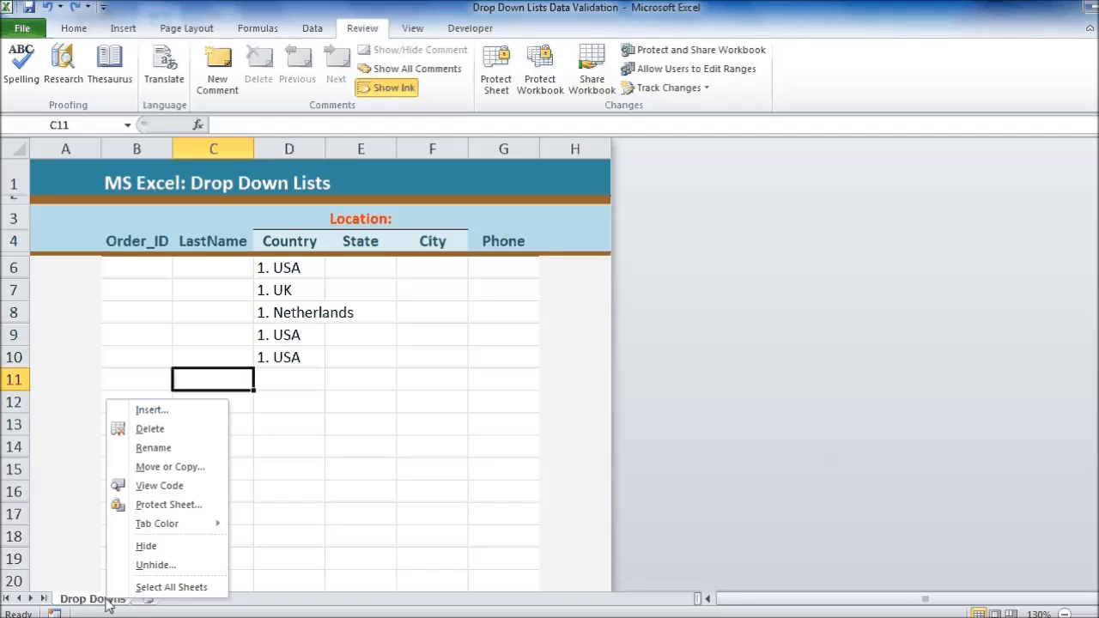
click(150, 565)
drag(140, 451, 407, 249)
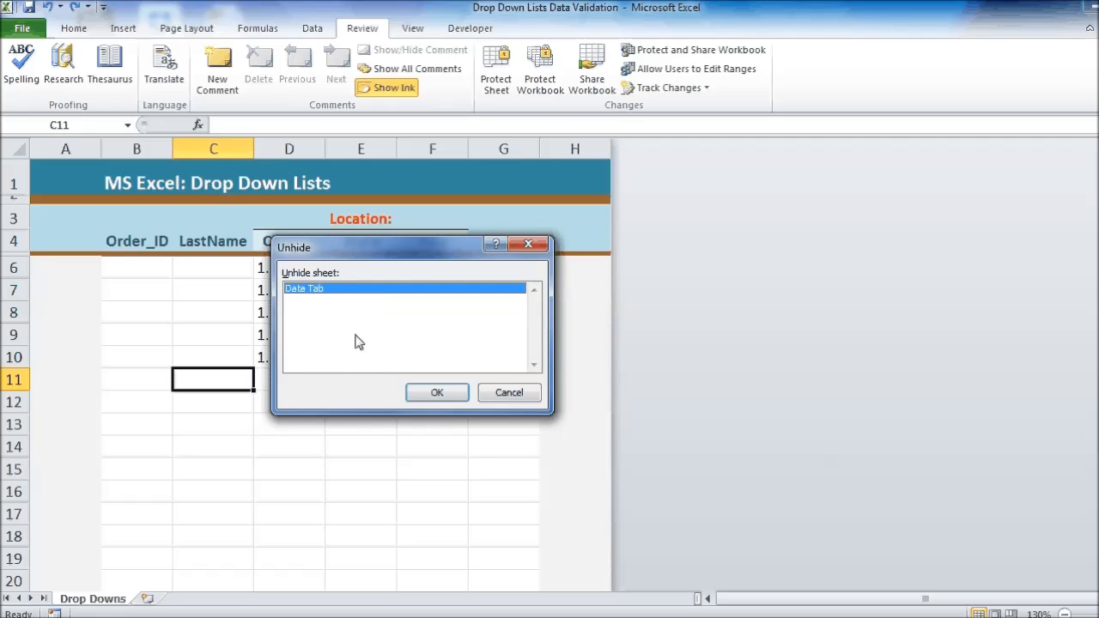
click(437, 391)
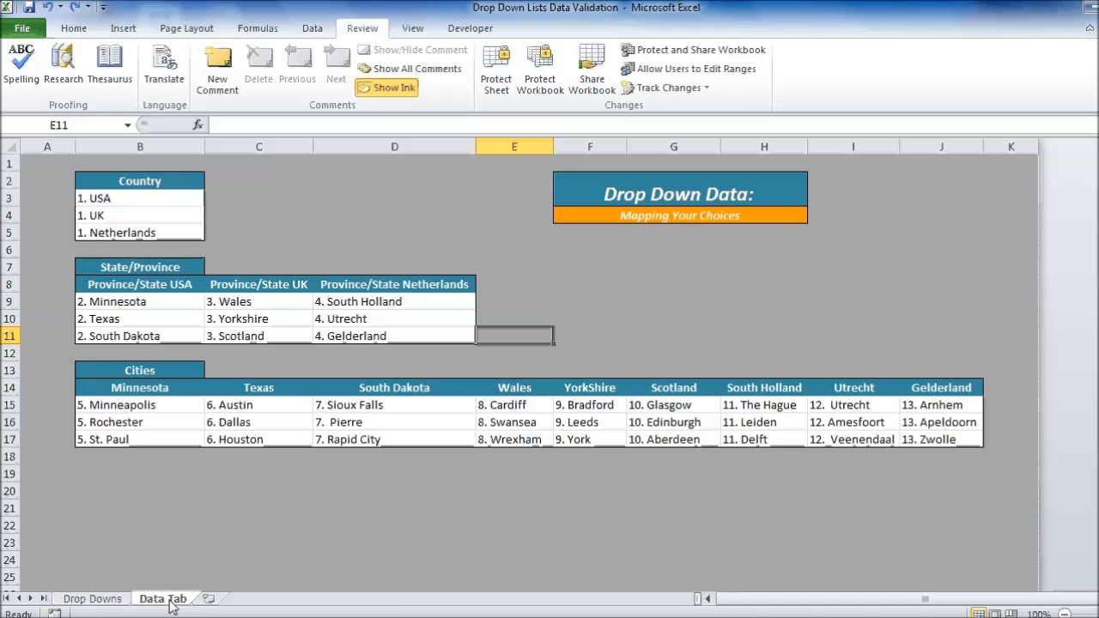
click(399, 198)
click(330, 259)
click(551, 303)
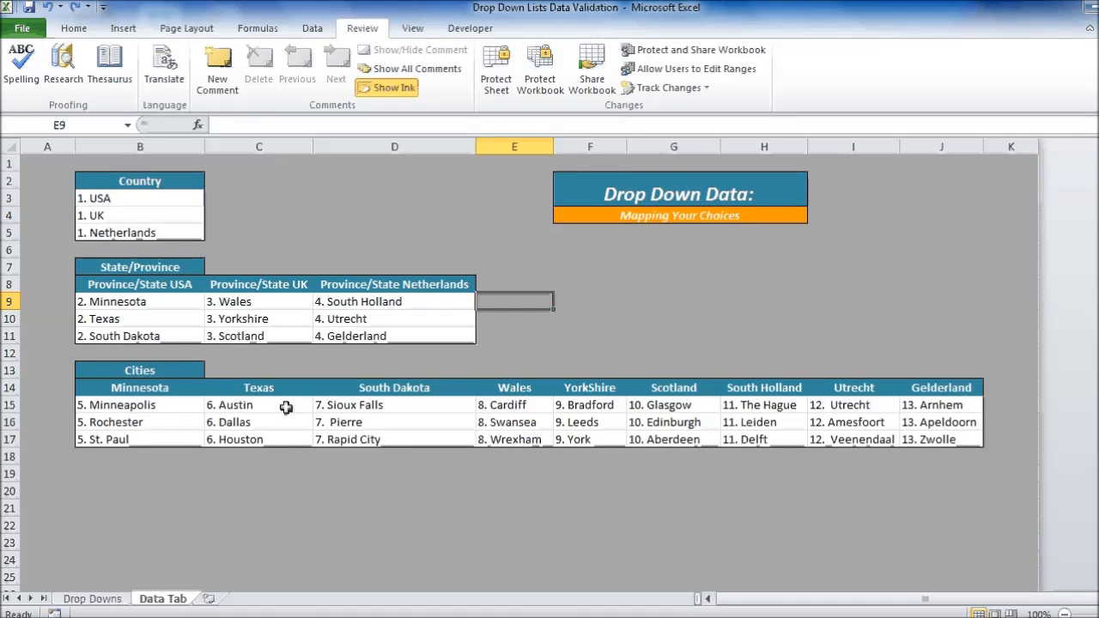